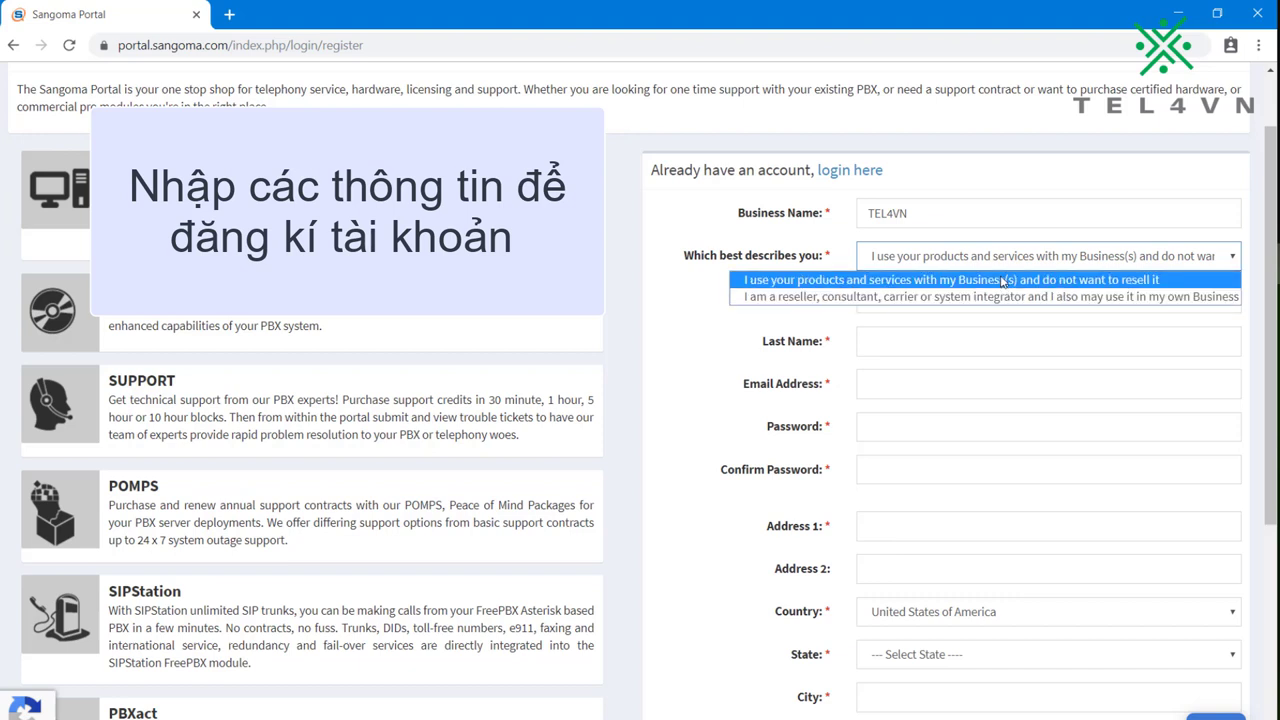
- Describe the business as using products and services without reselling, and fill in the contact's first name, last name and e-mail address
click(1002, 281)
click(953, 302)
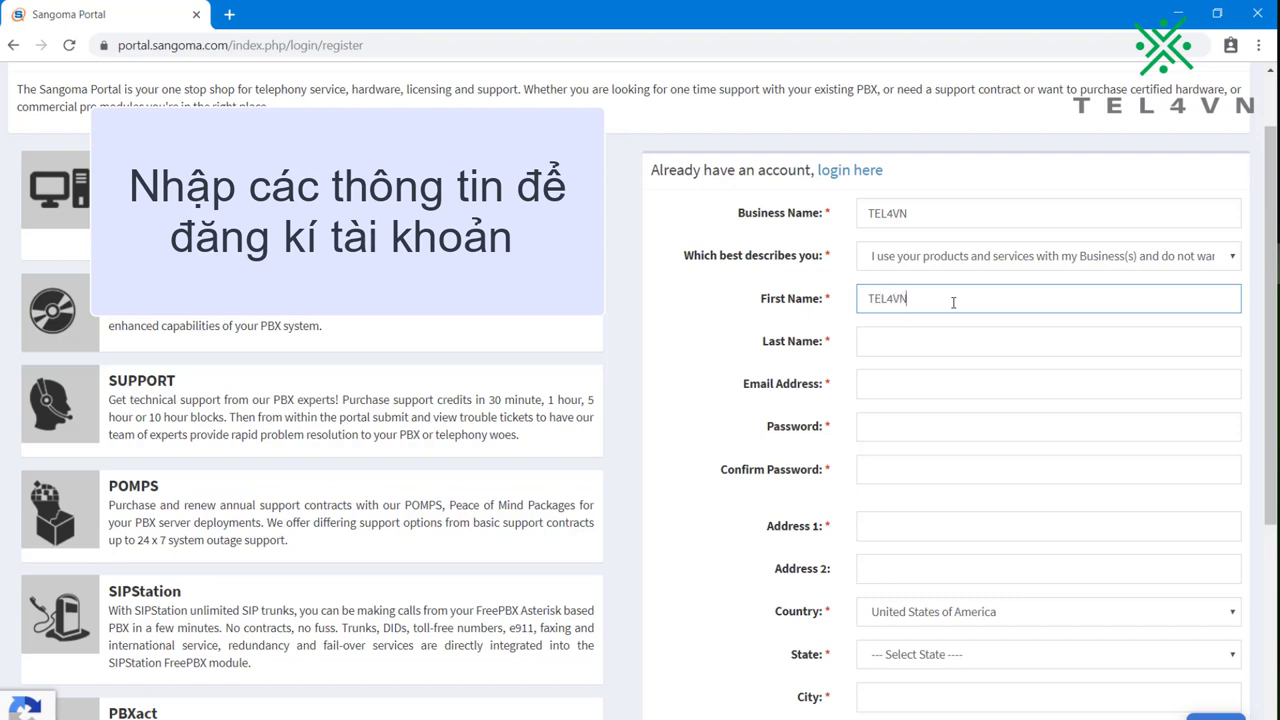
key(Tab)
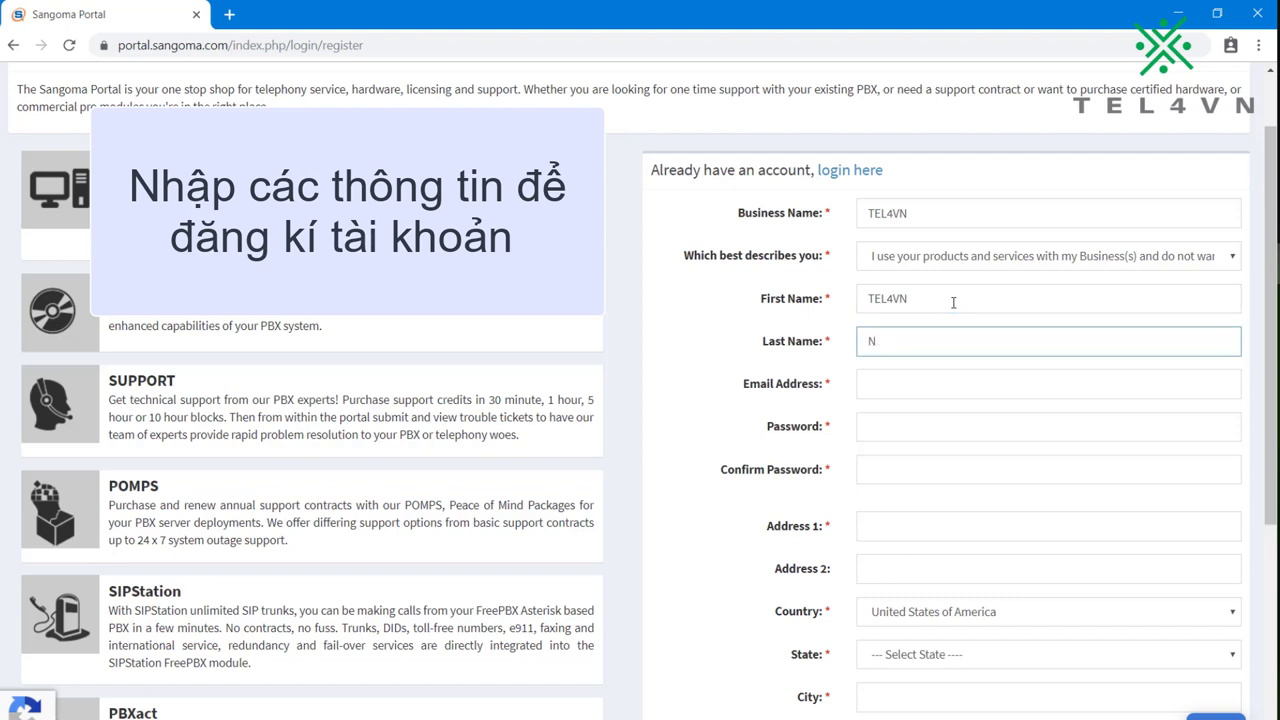
key(Tab)
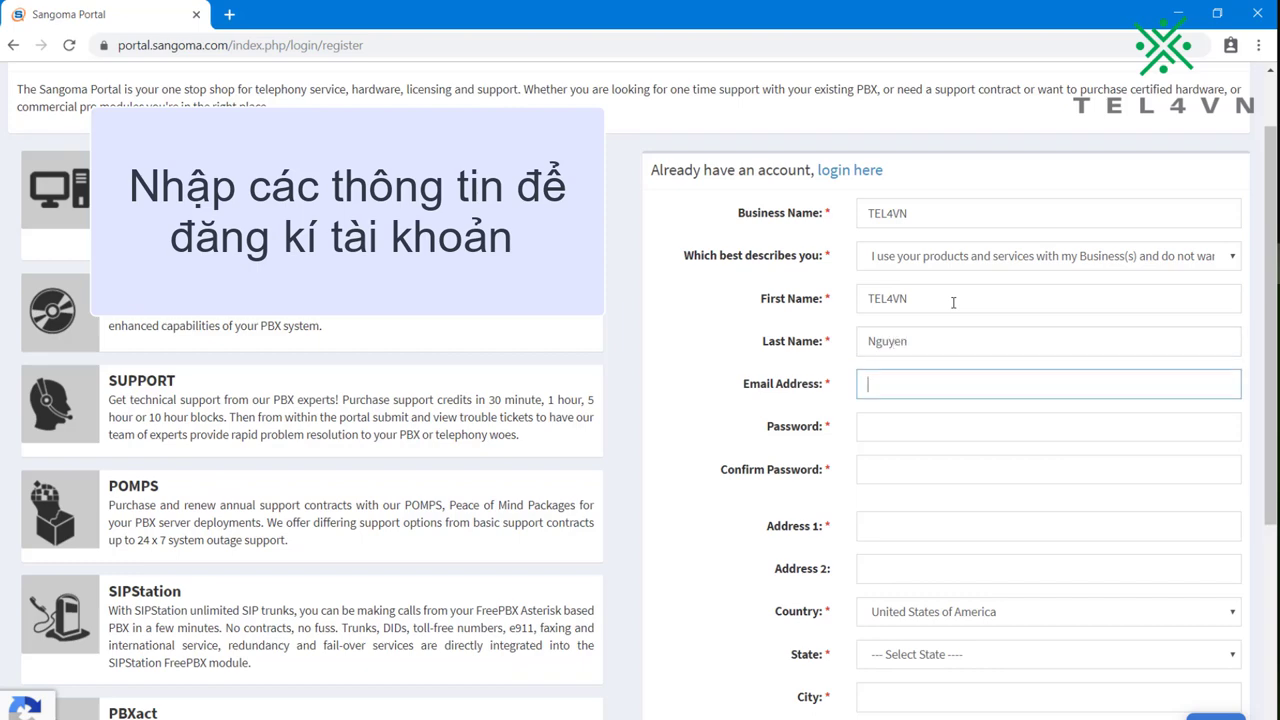
right_click(858, 390)
click(908, 526)
- Enter the account password and repeat it in the Confirm Password field
click(927, 415)
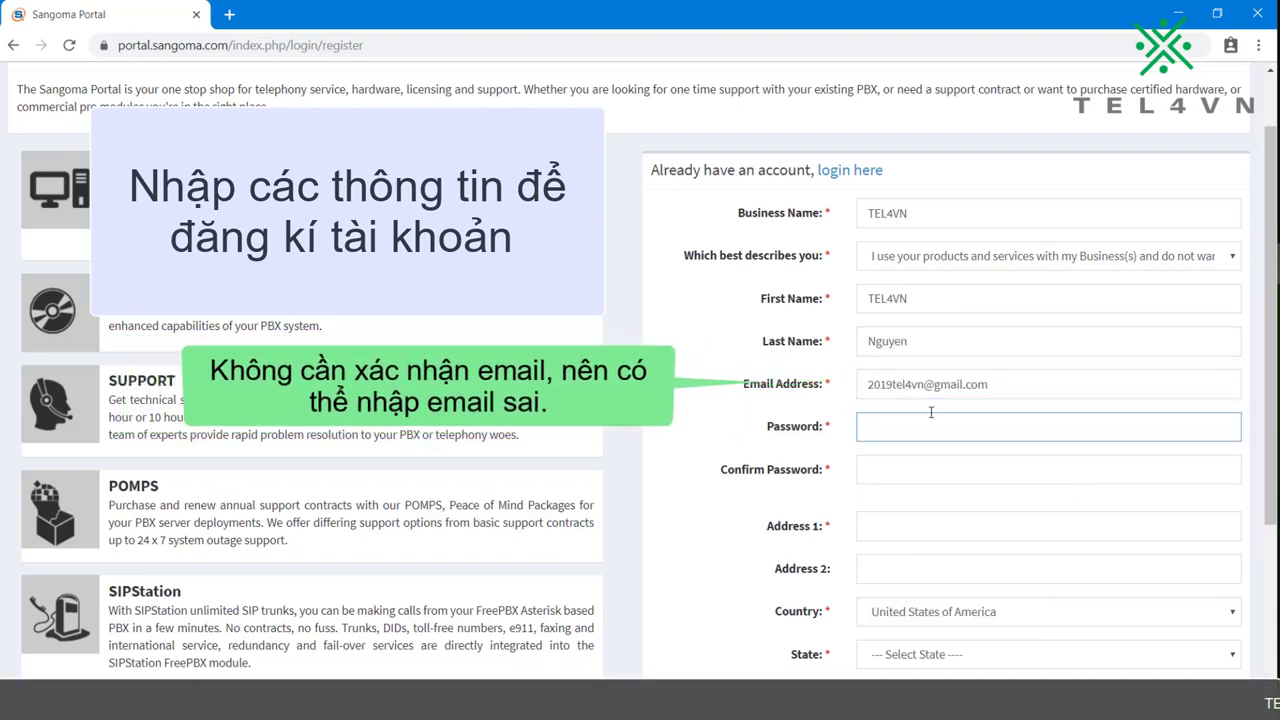
text(•••••••••)
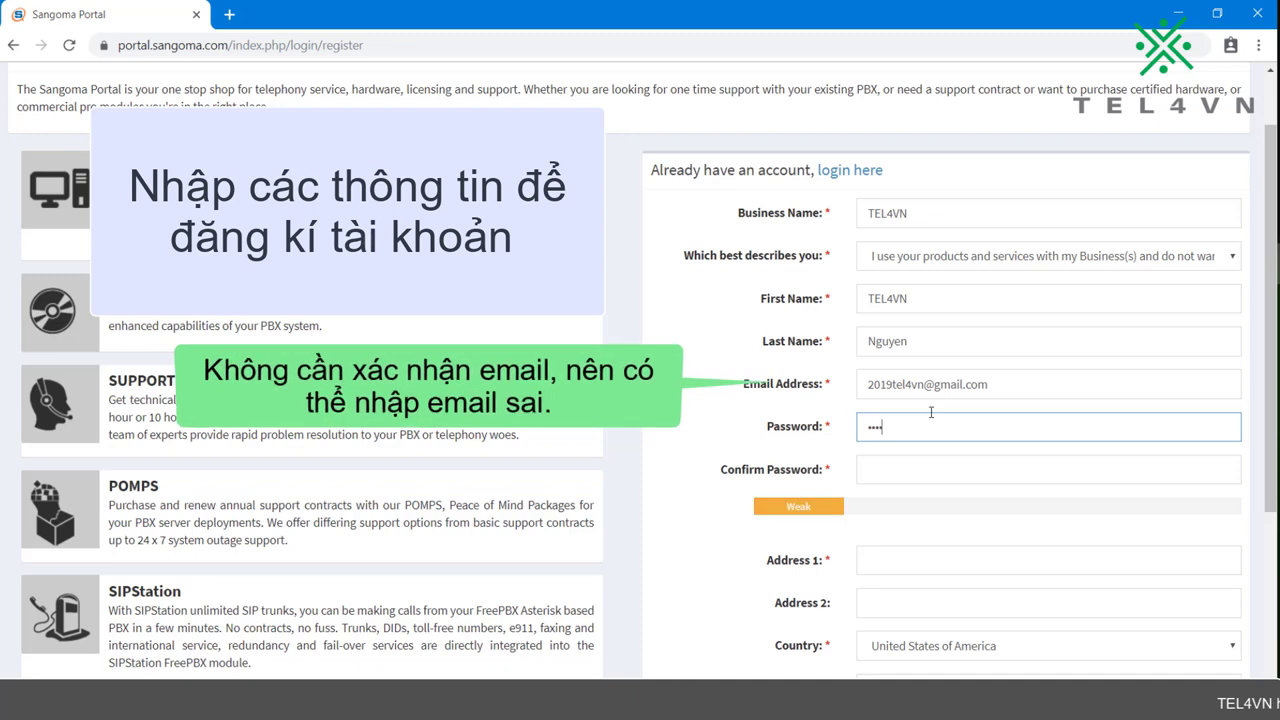
text(••)
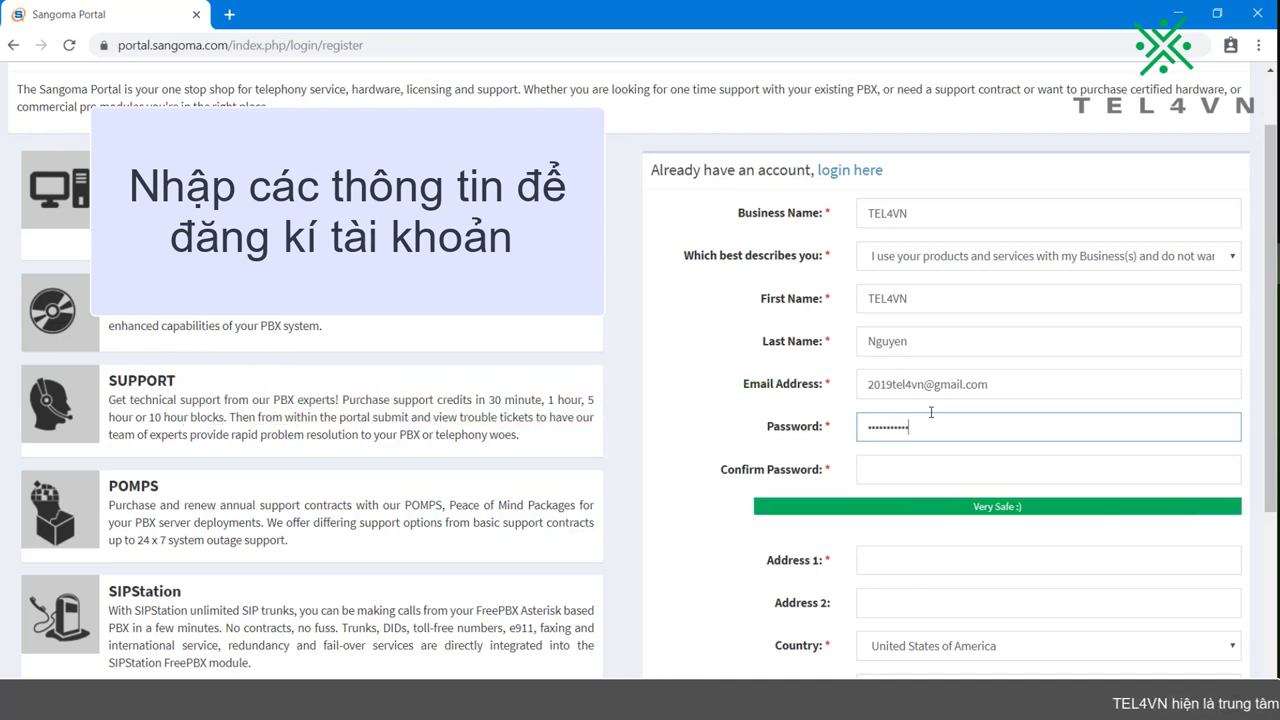
key(Tab)
text(••••••••)
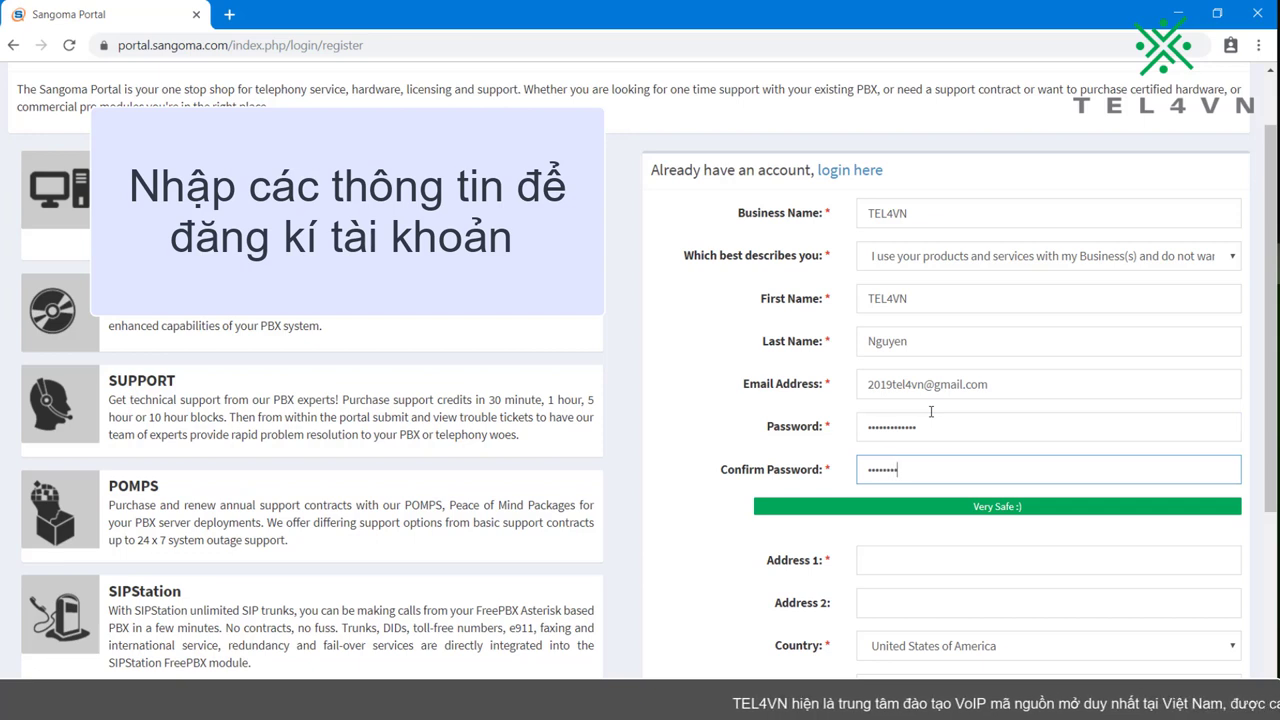
text(•••••)
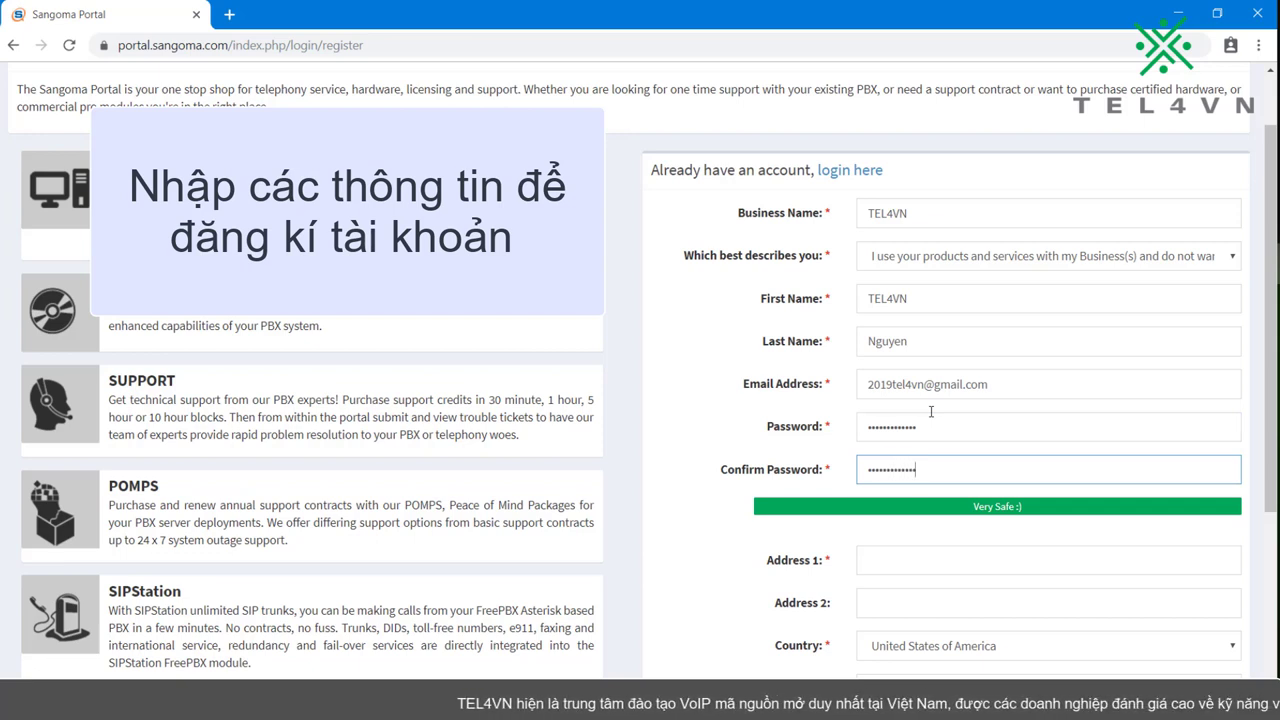
- Fill in the first address line and set the country to Viet Nam
click(951, 561)
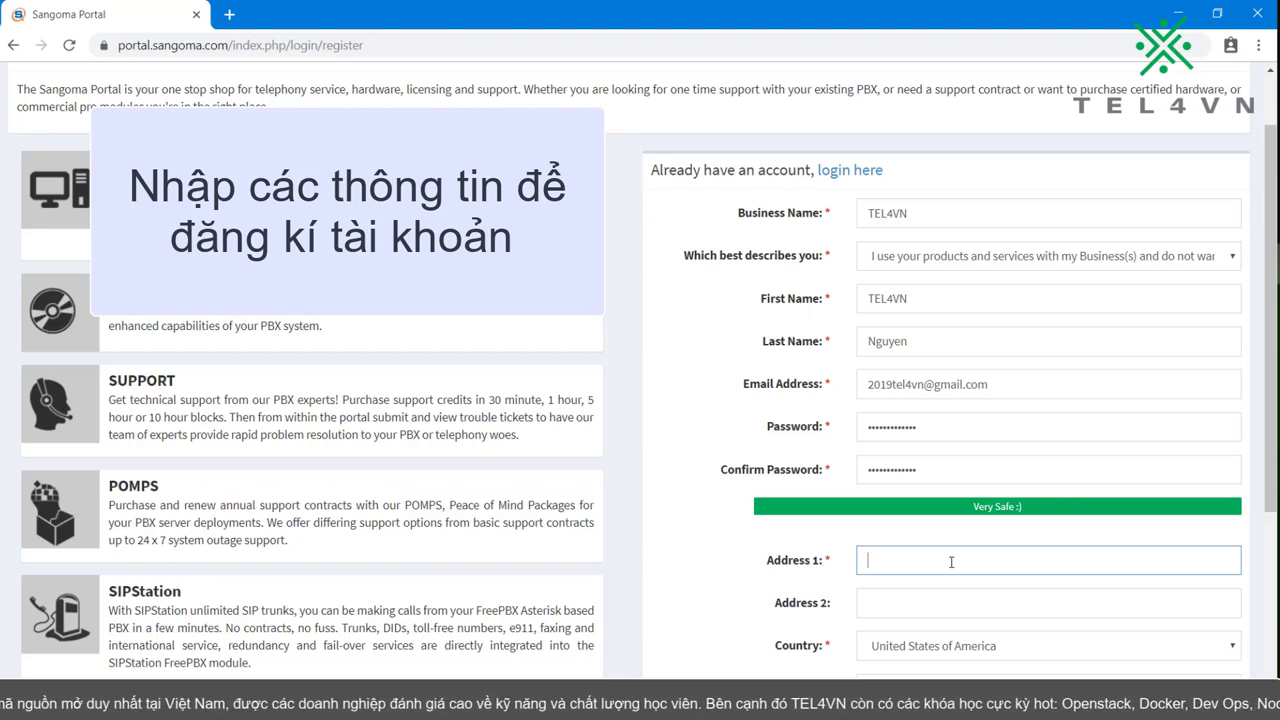
text(Binh Than)
key(ctrl+a)
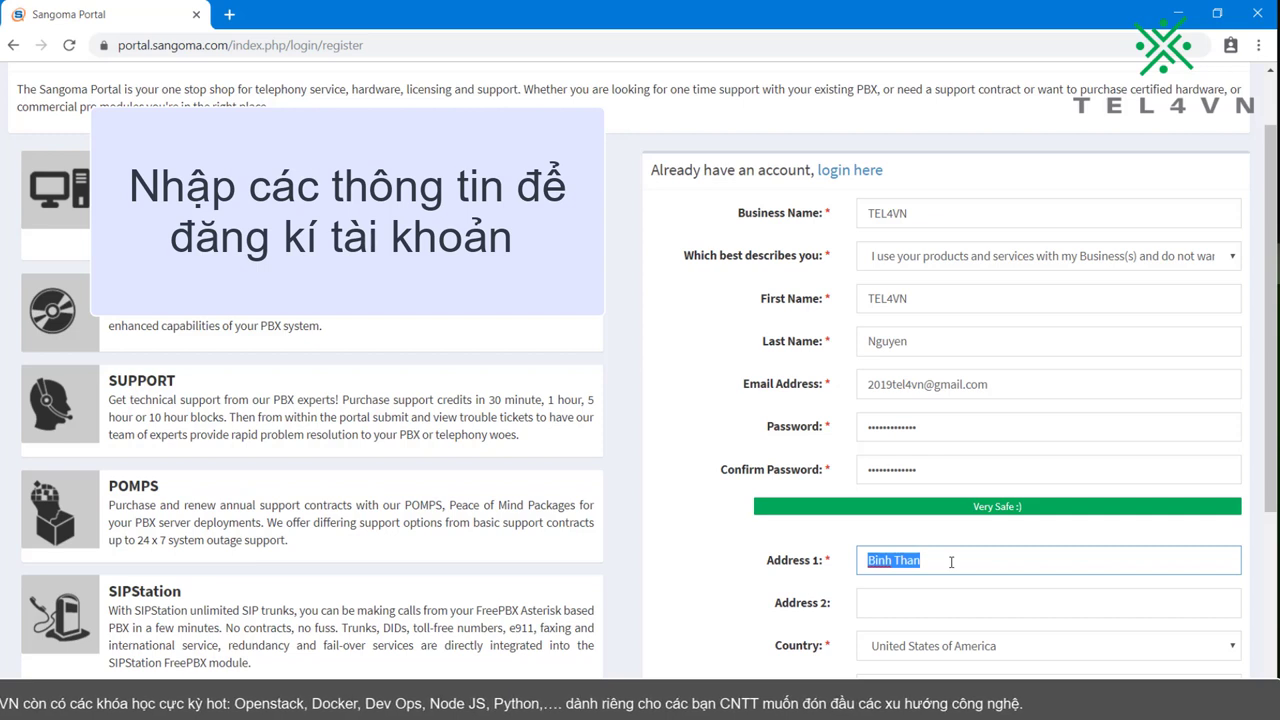
text(Ho Chi Minh)
click(960, 645)
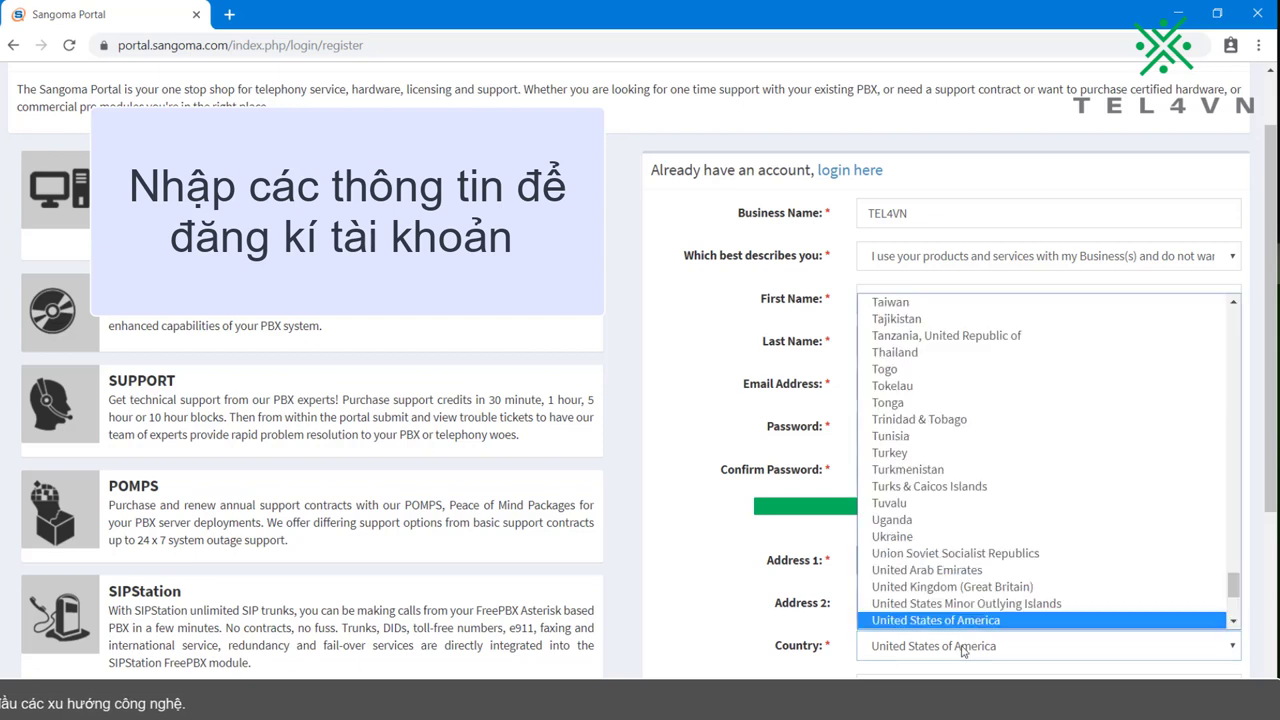
key(v)
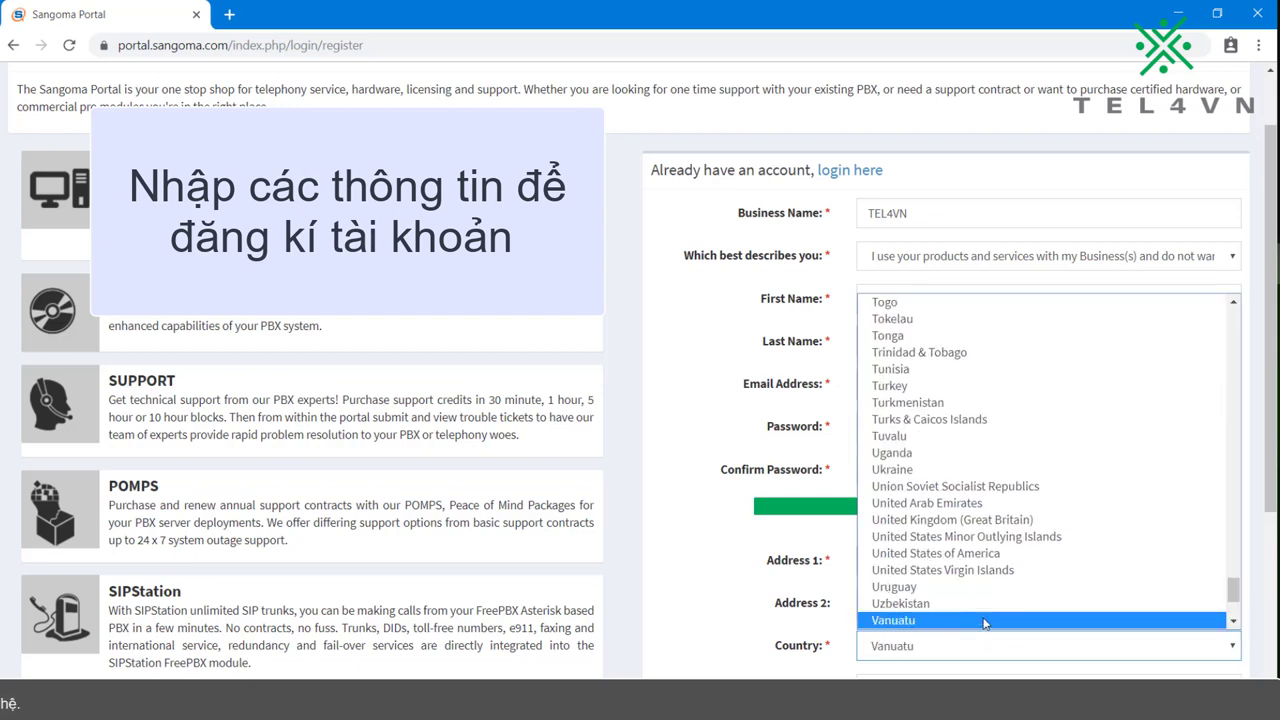
click(940, 621)
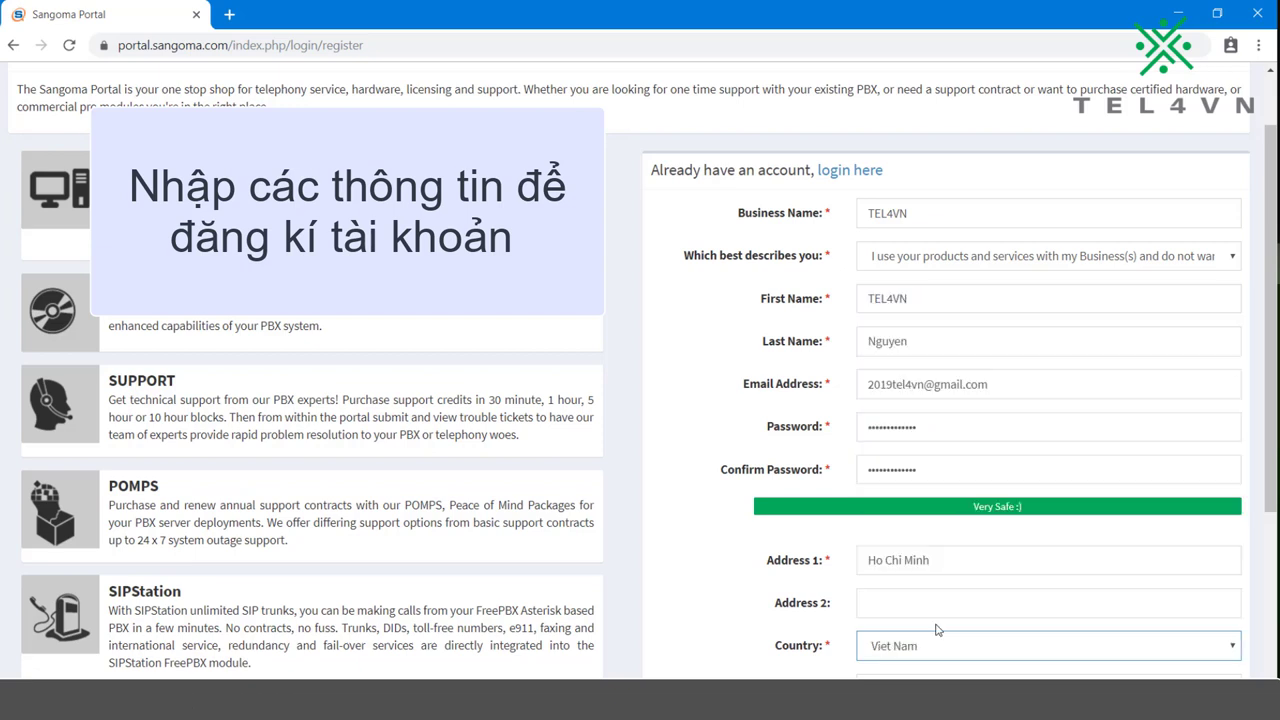
- Fill in the city and the contact's phone number, leaving the state and postal code empty
scroll(788, 648, down, 1)
click(884, 599)
click(872, 648)
text(Ho Chi Minh)
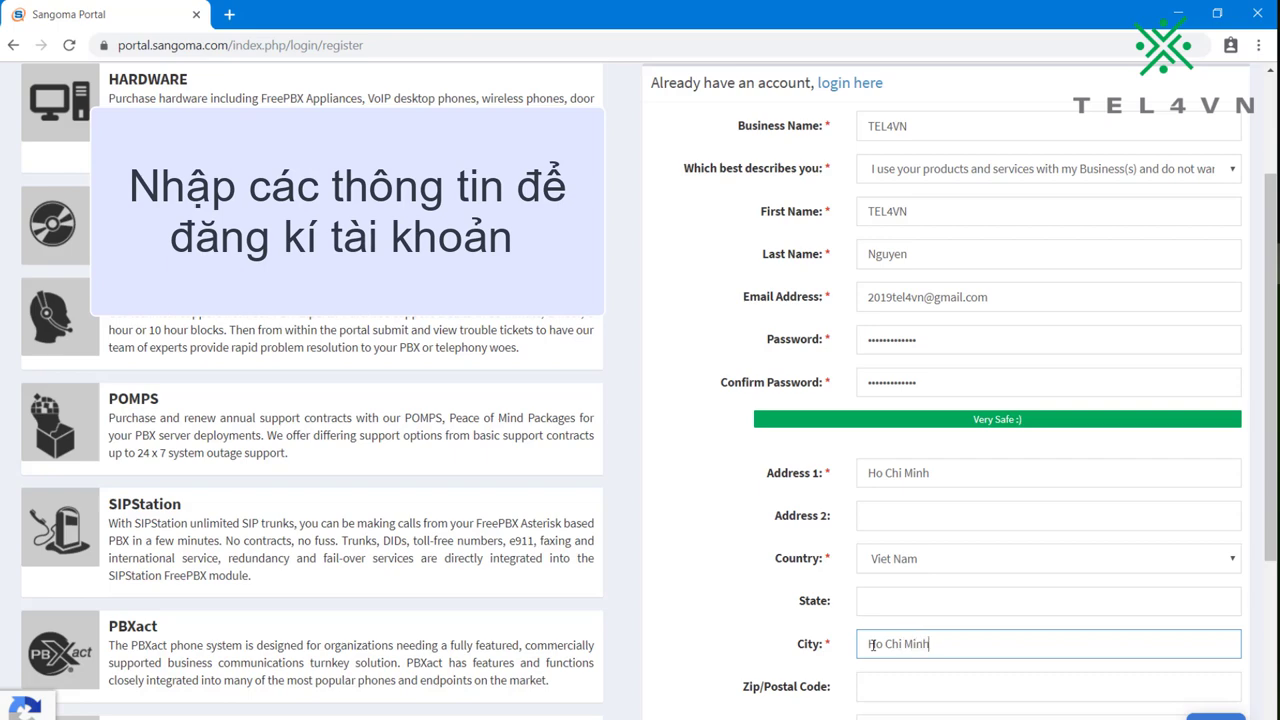
scroll(801, 599, down, 1)
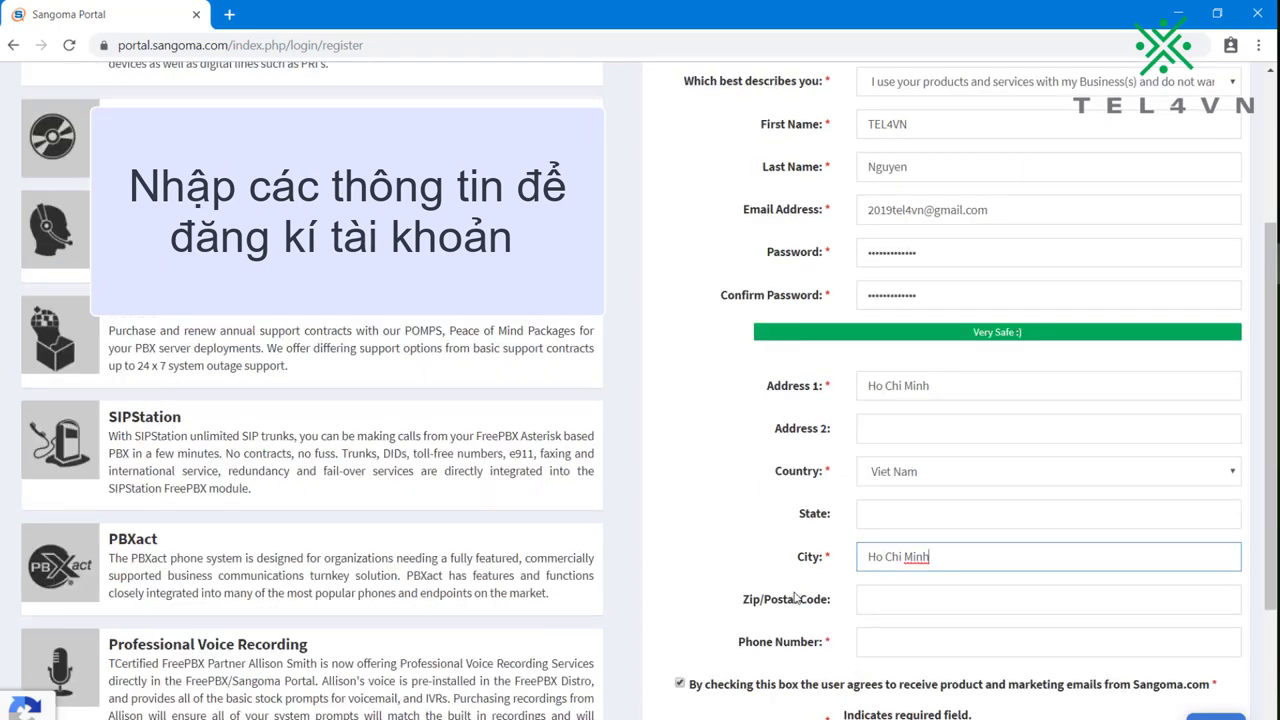
click(870, 595)
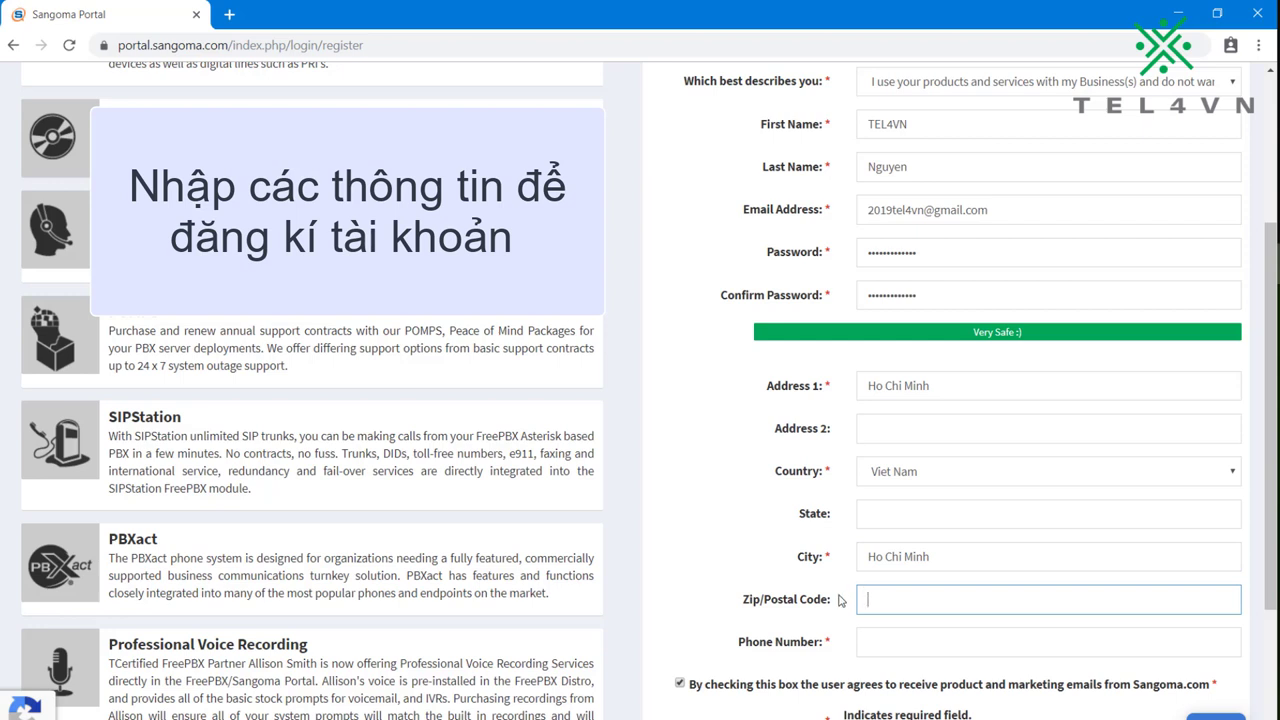
triple_click(806, 605)
click(888, 647)
text(098765)
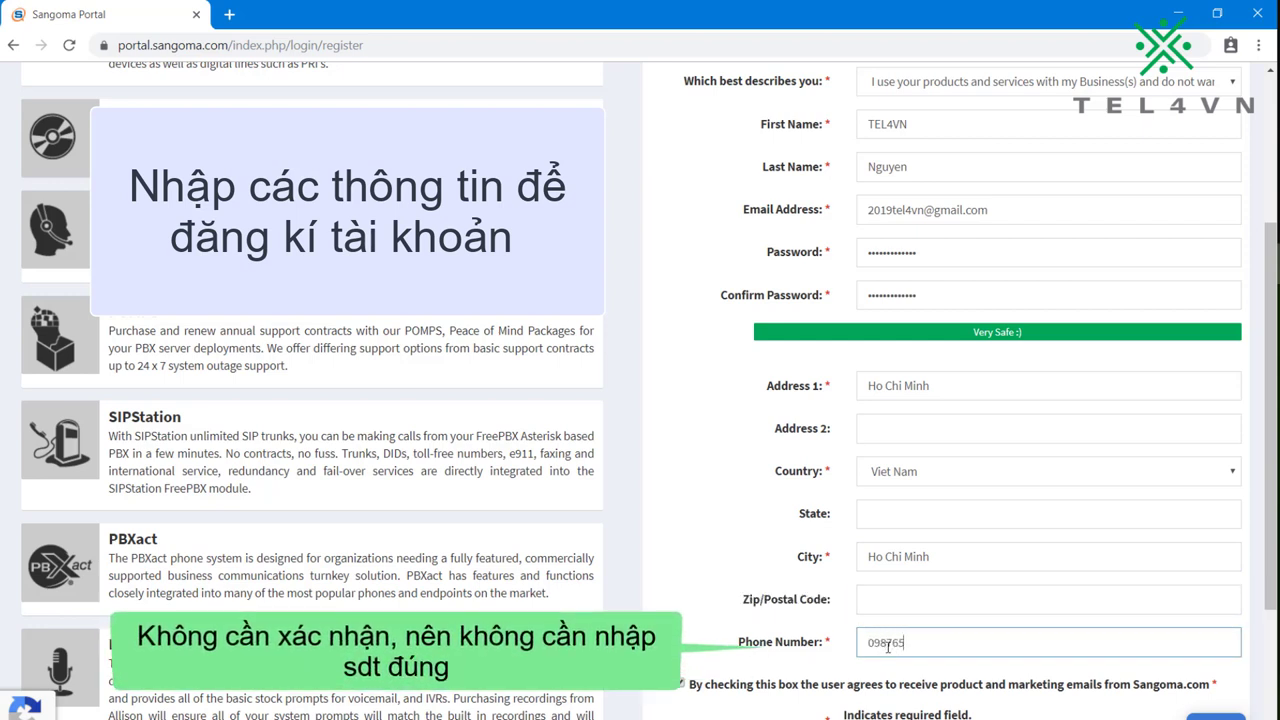
text(4321)
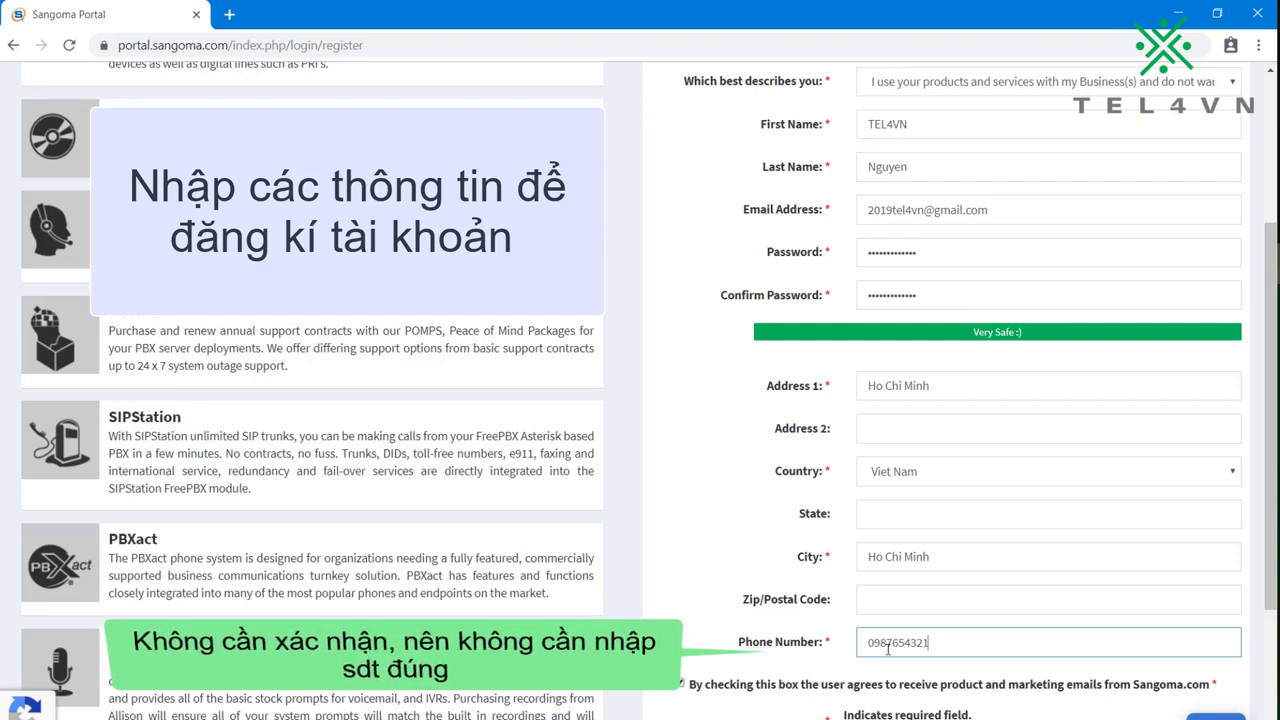
- Submit the completed registration form to create the Sangoma Portal account
scroll(881, 614, down, 2)
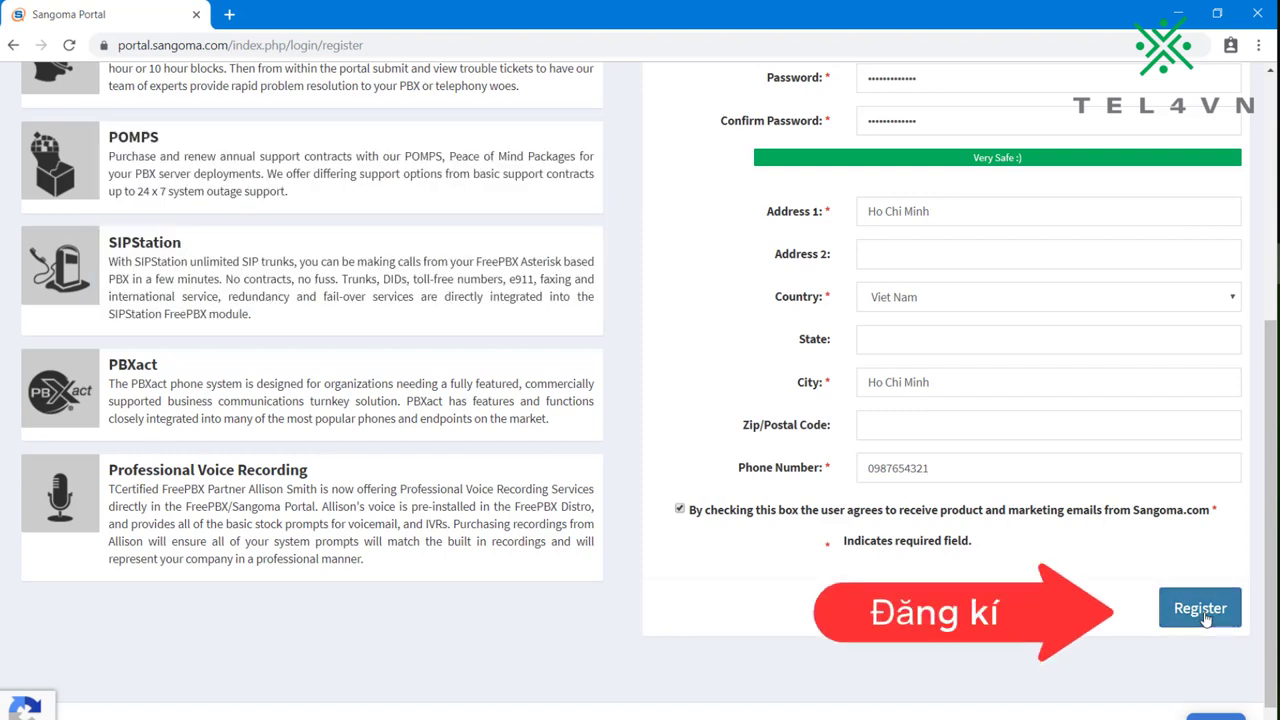
click(1203, 614)
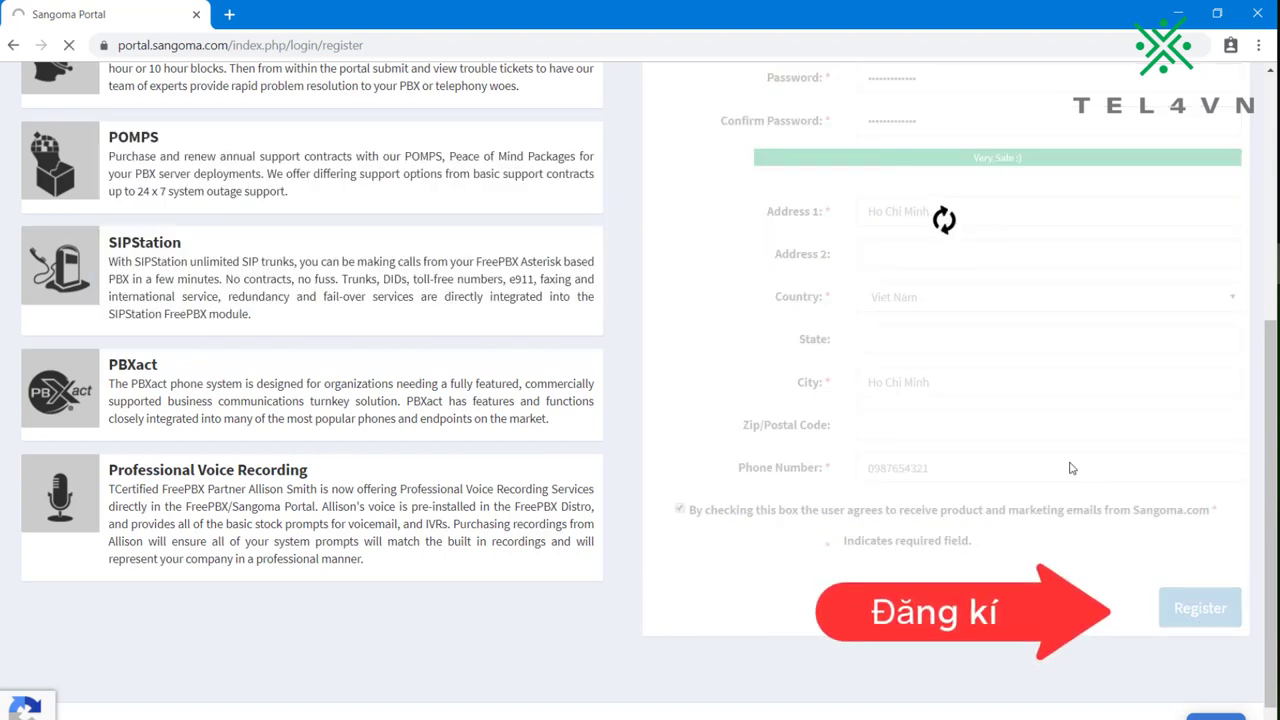
scroll(1047, 456, up, 1)
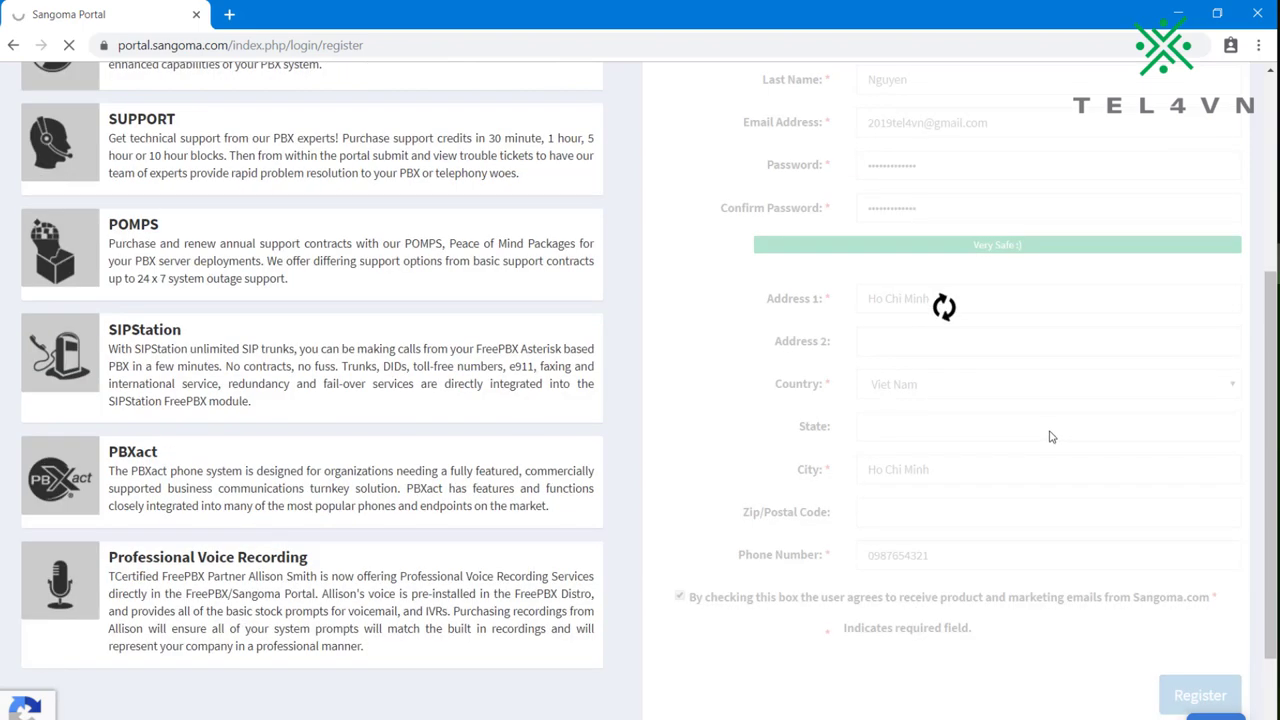
scroll(1049, 437, up, 1)
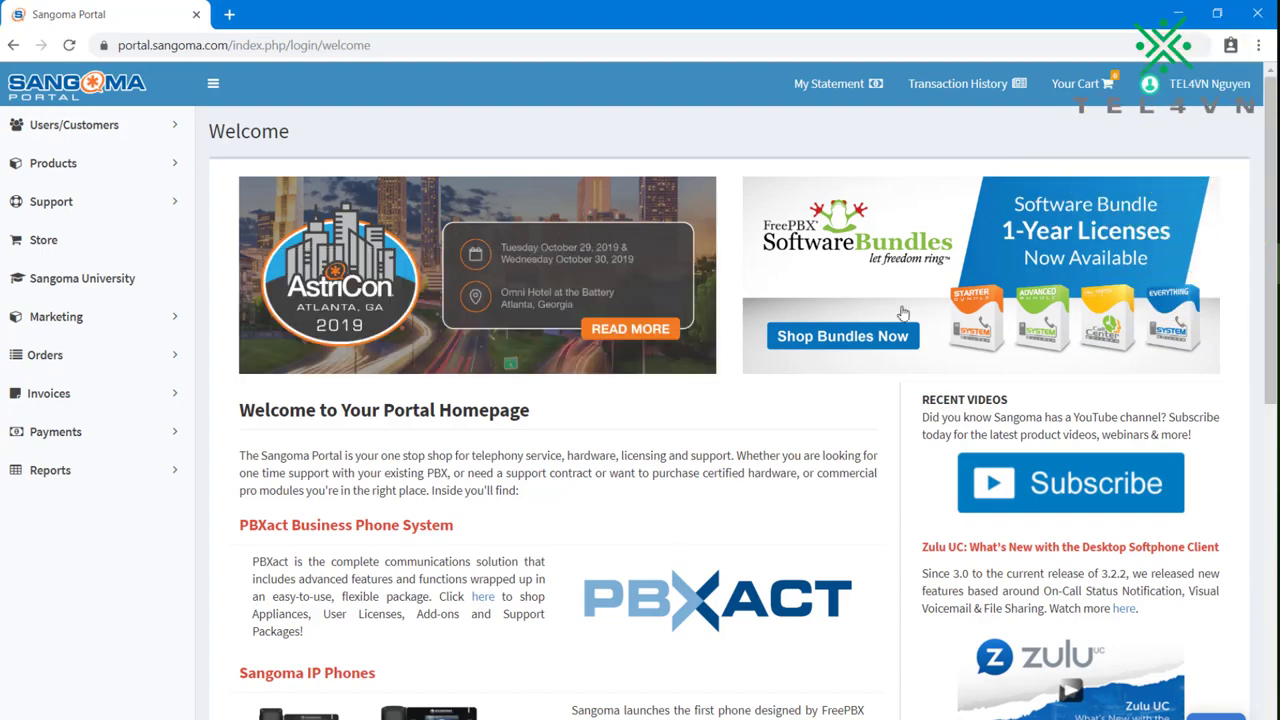
- Look over the products on the portal's welcome page and open Sangoma University
scroll(848, 318, down, 3)
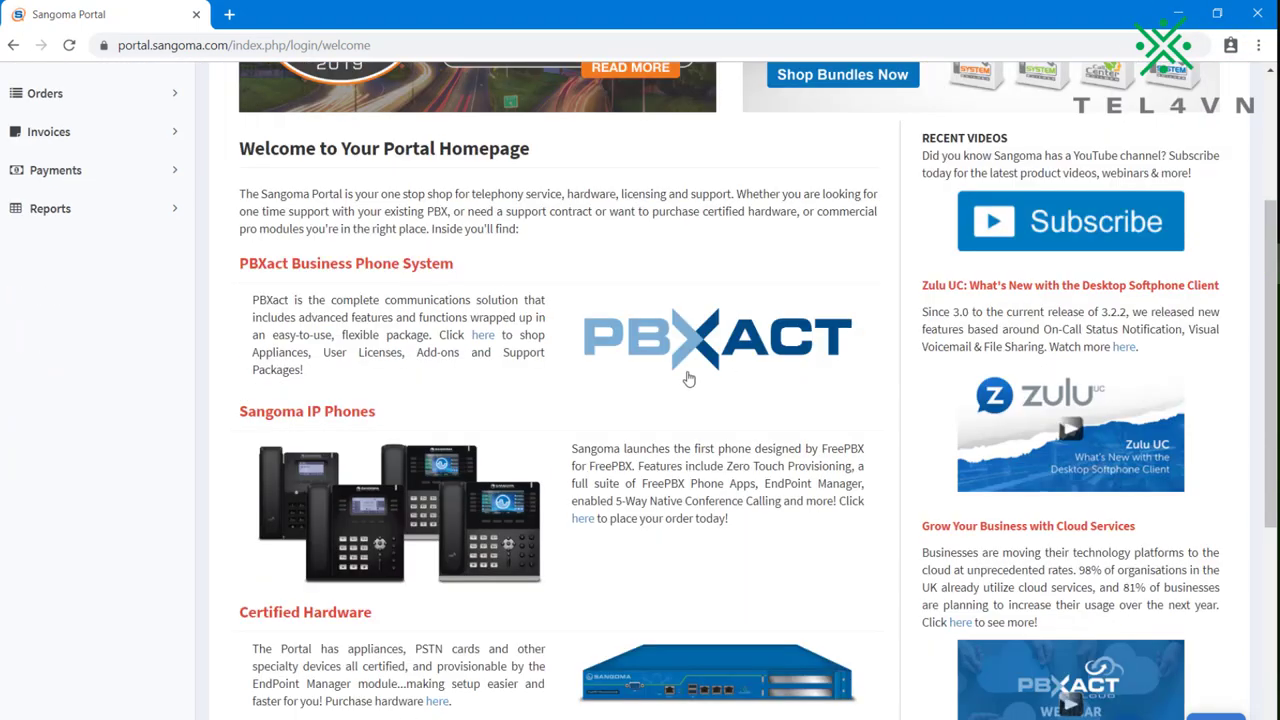
scroll(763, 479, down, 5)
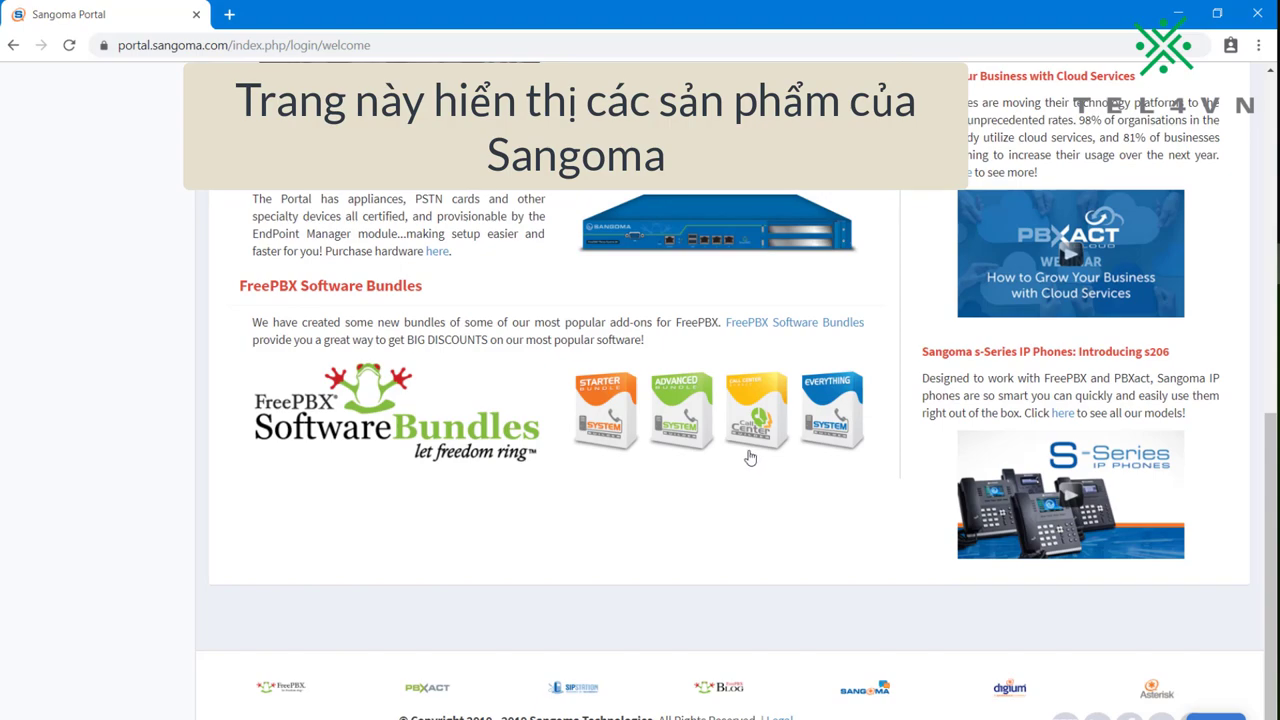
scroll(750, 457, up, 8)
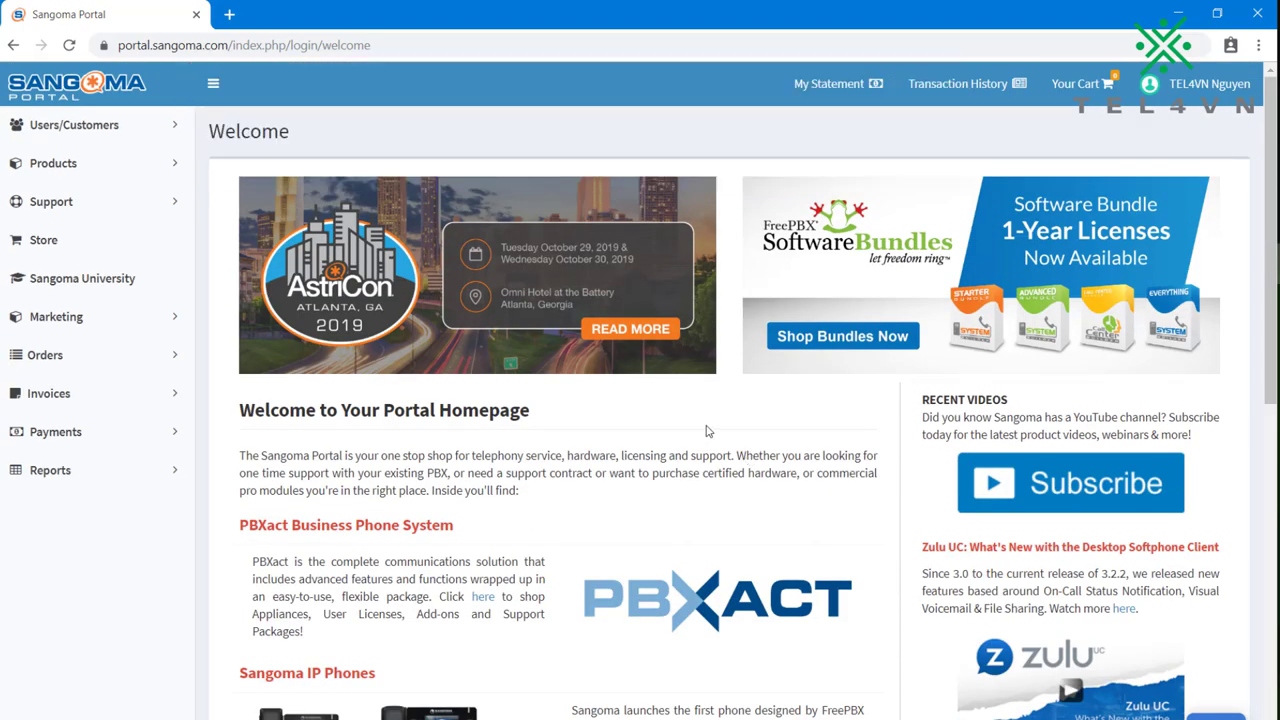
click(100, 281)
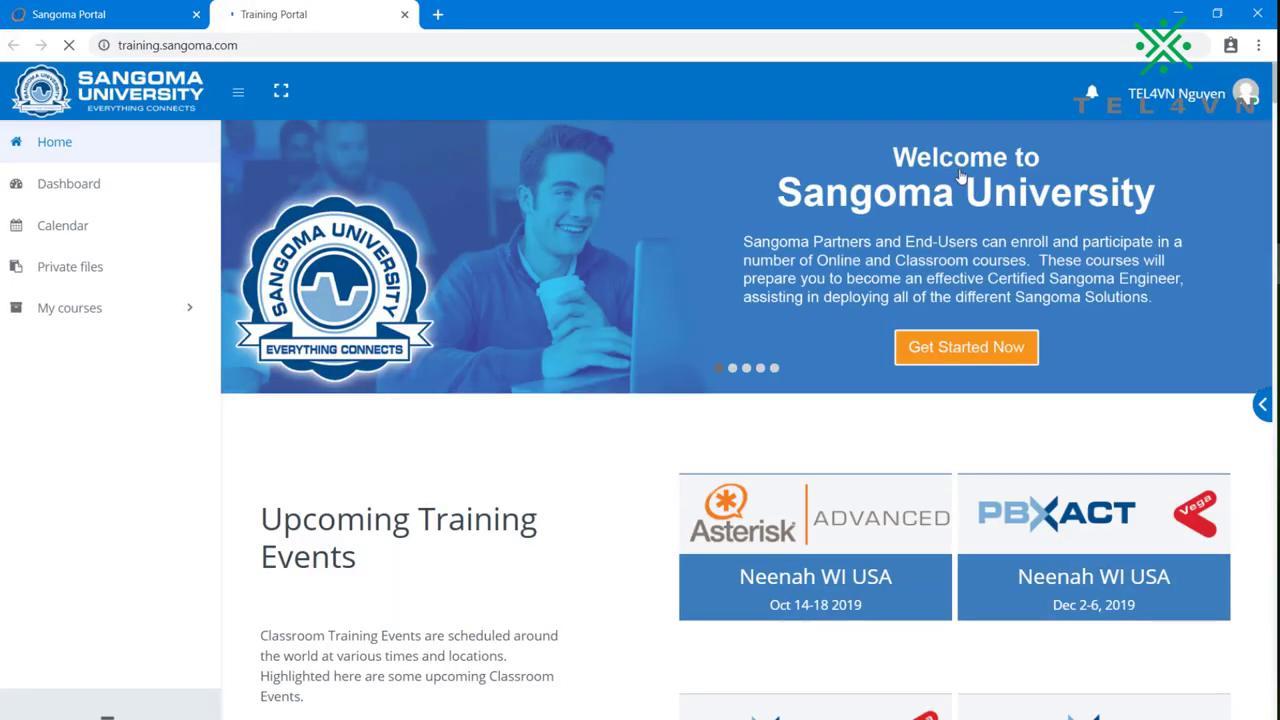
- Examine the upcoming classroom training events and browse through the available courses on the training home page
scroll(510, 338, down, 3)
drag(262, 256, 537, 289)
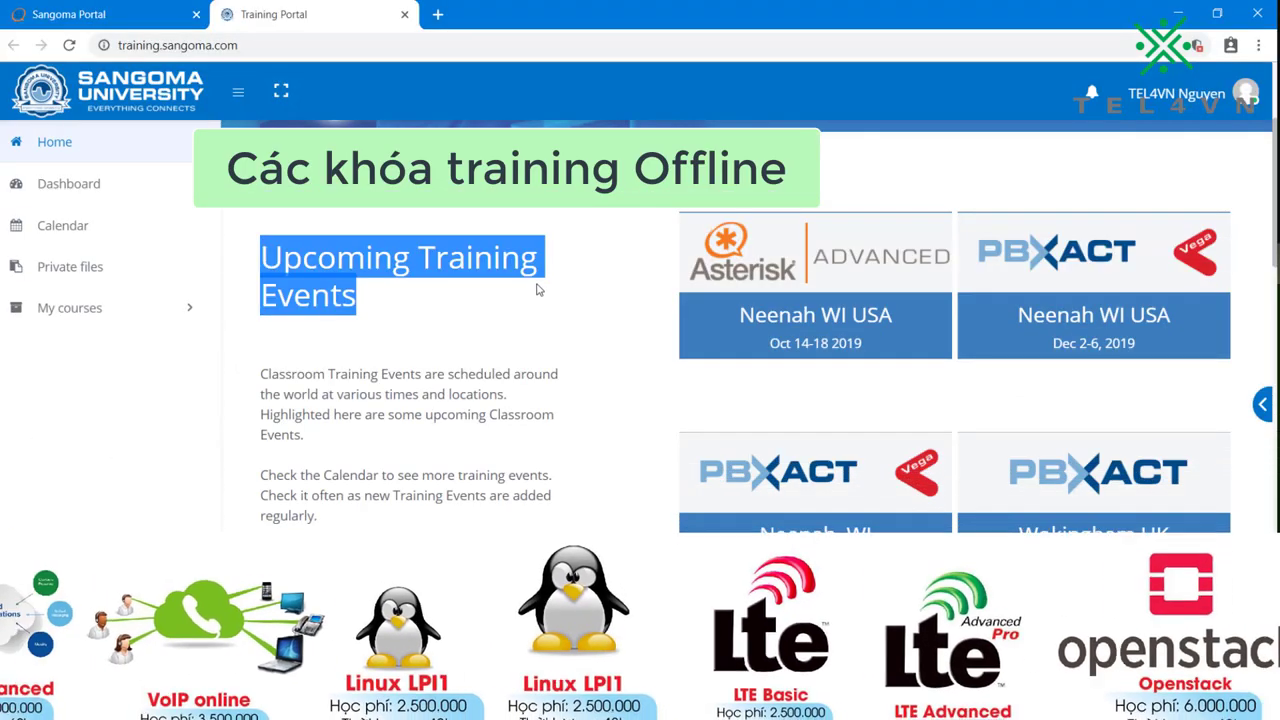
click(537, 289)
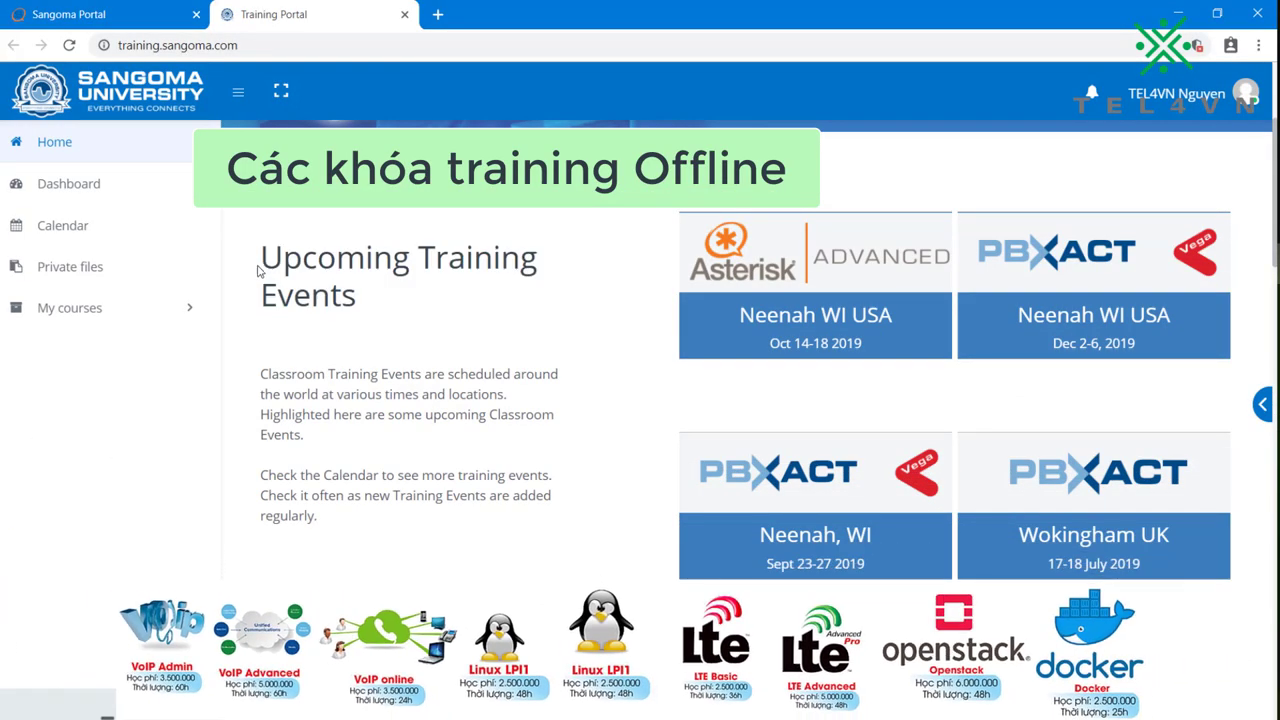
drag(257, 270, 368, 323)
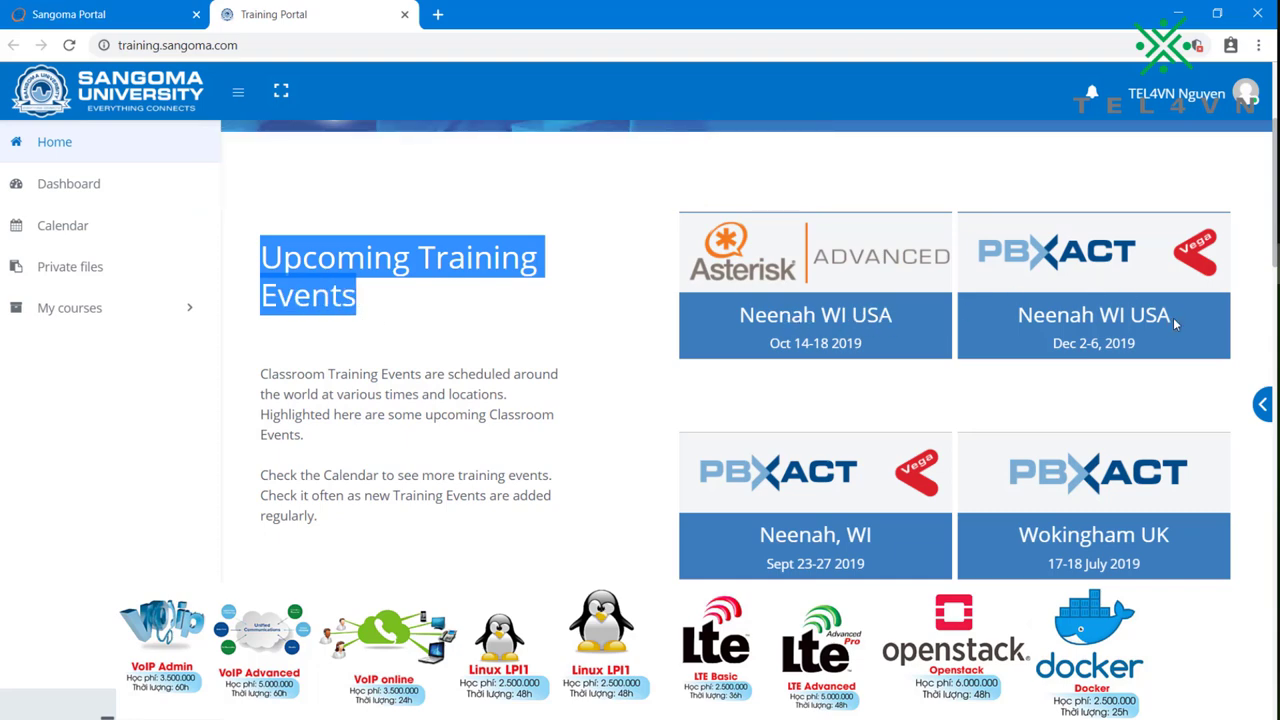
click(478, 303)
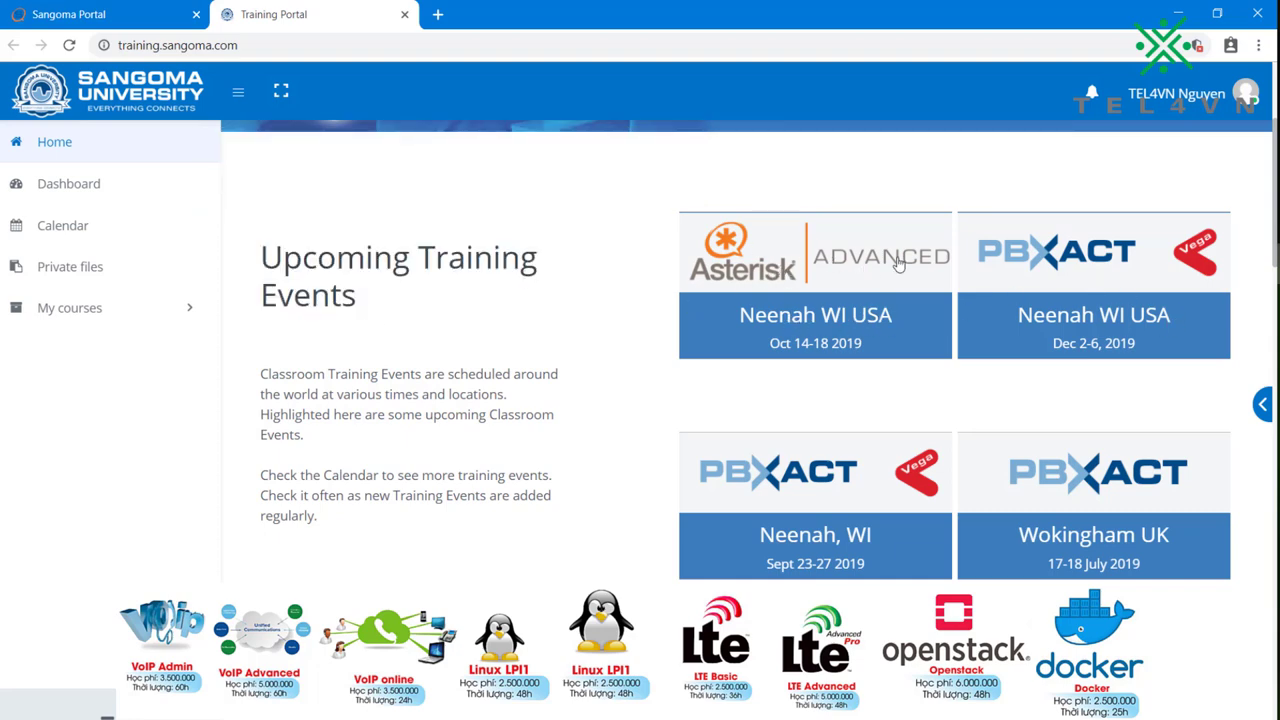
scroll(470, 492, down, 4)
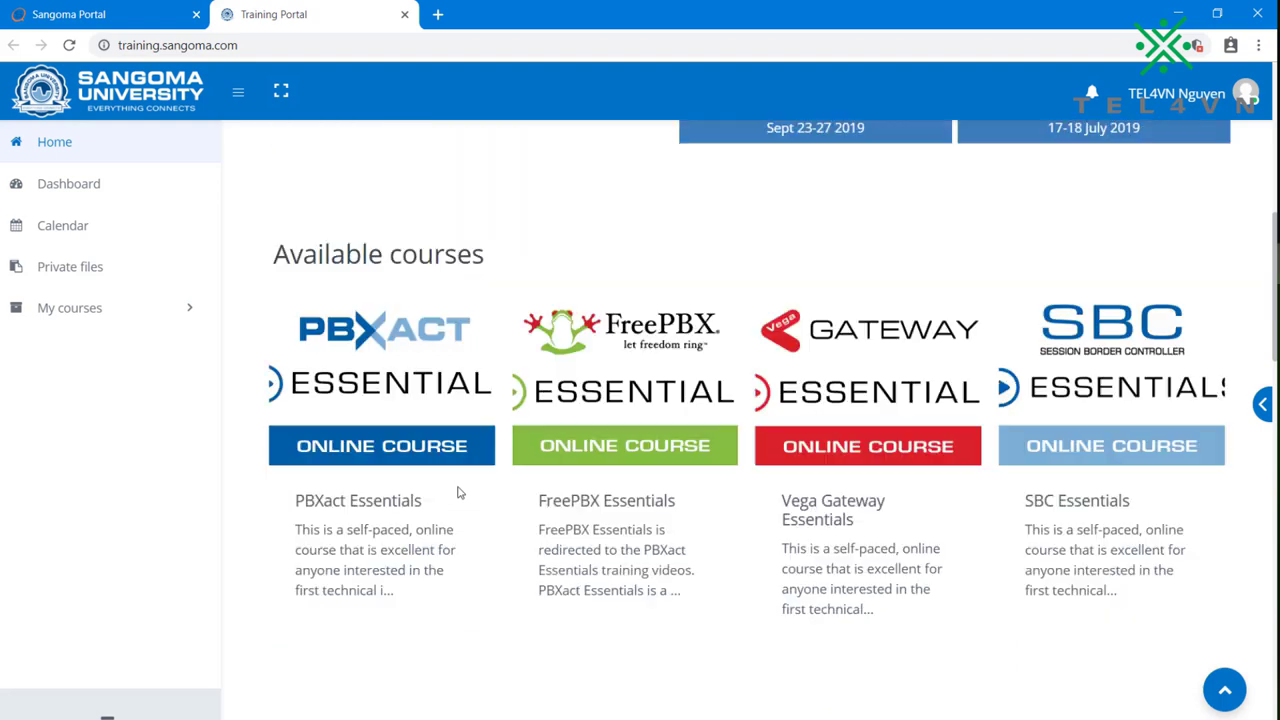
scroll(458, 492, down, 1)
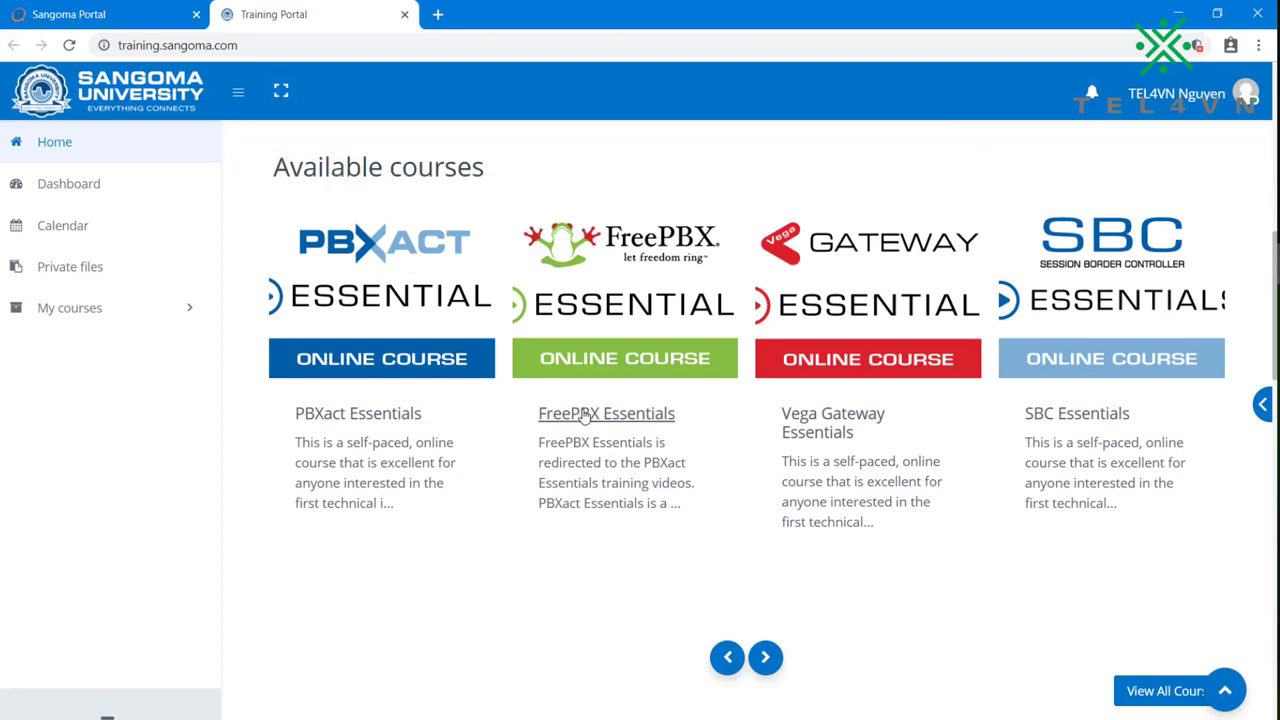
click(765, 657)
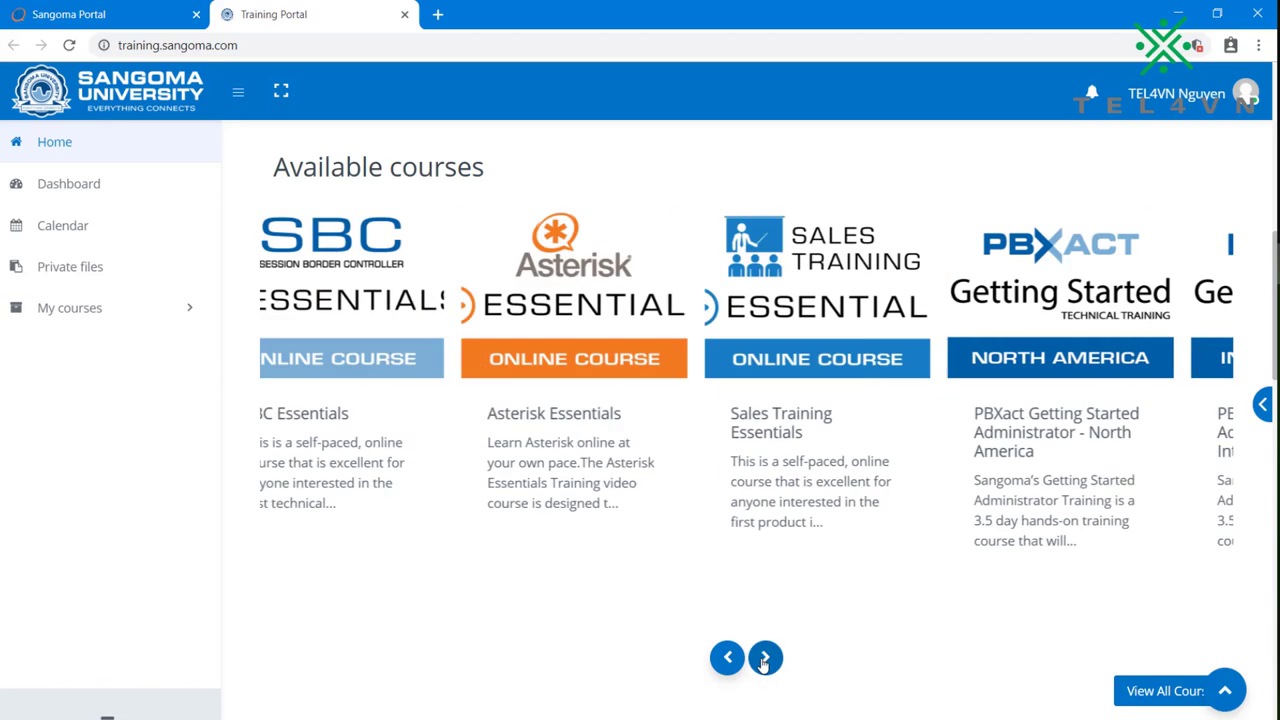
click(765, 657)
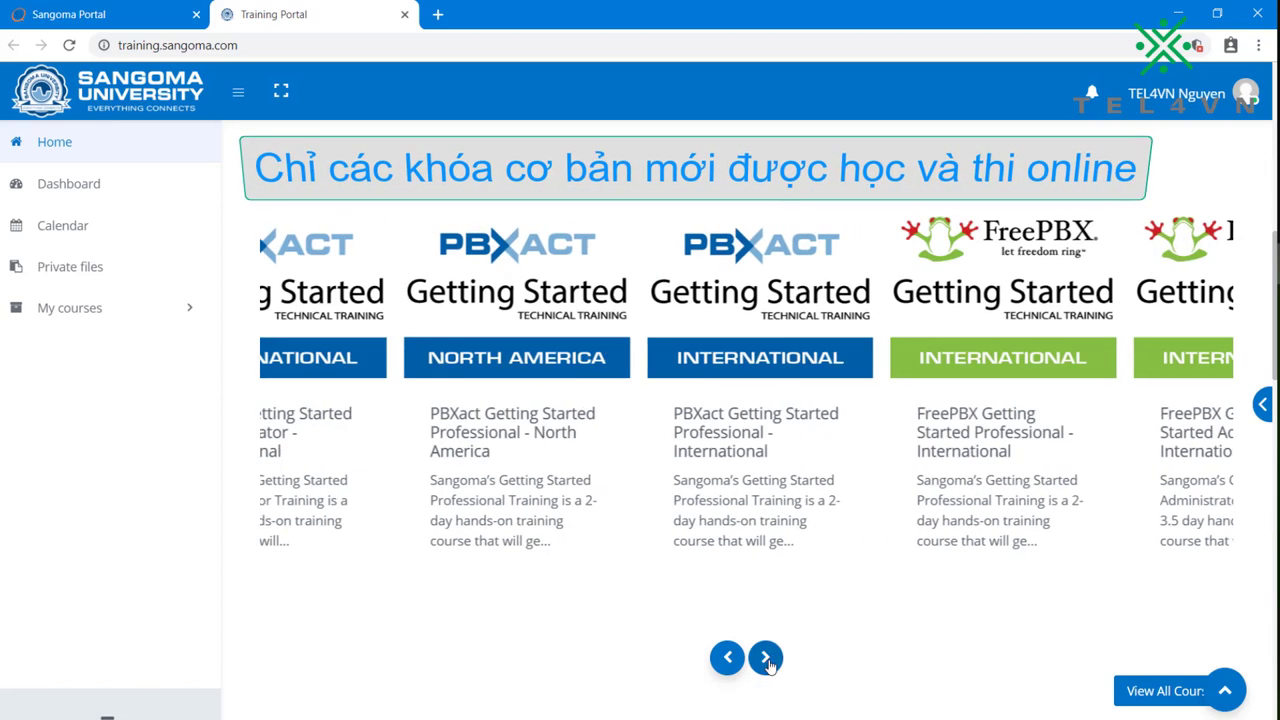
click(770, 664)
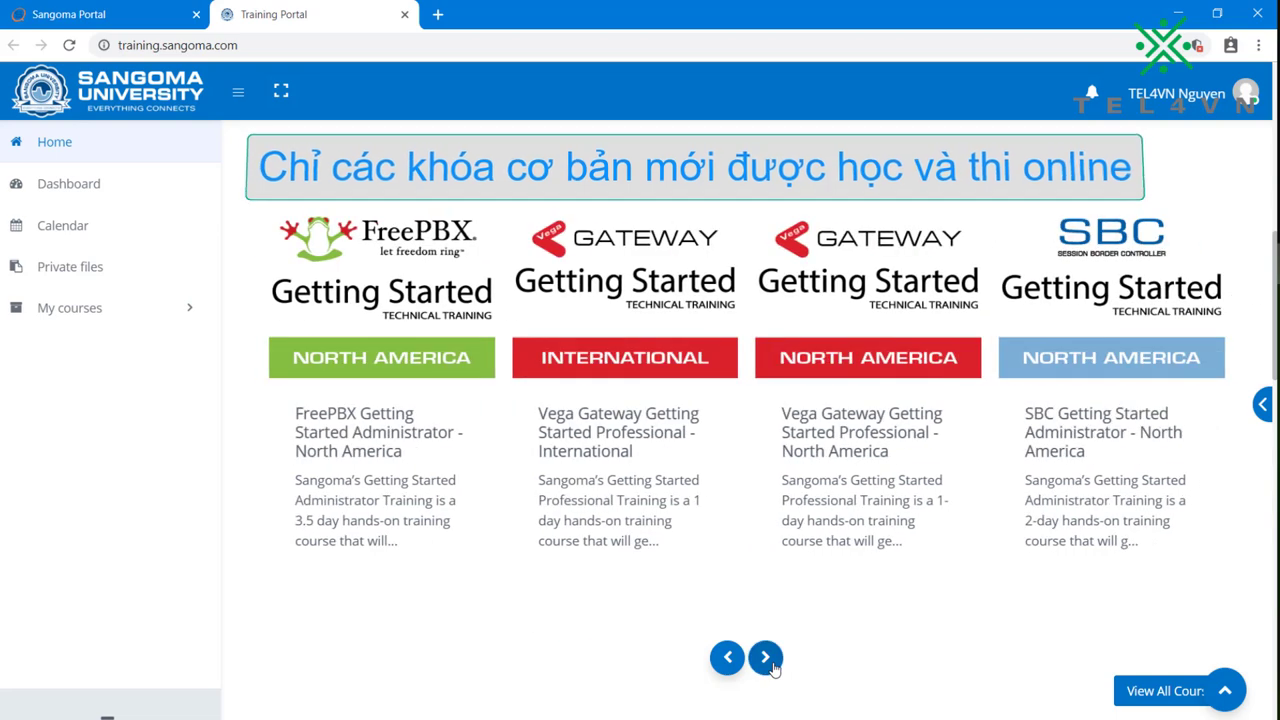
- Browse forward through the available courses on the training home page as far as the exam certifications
click(770, 664)
click(772, 667)
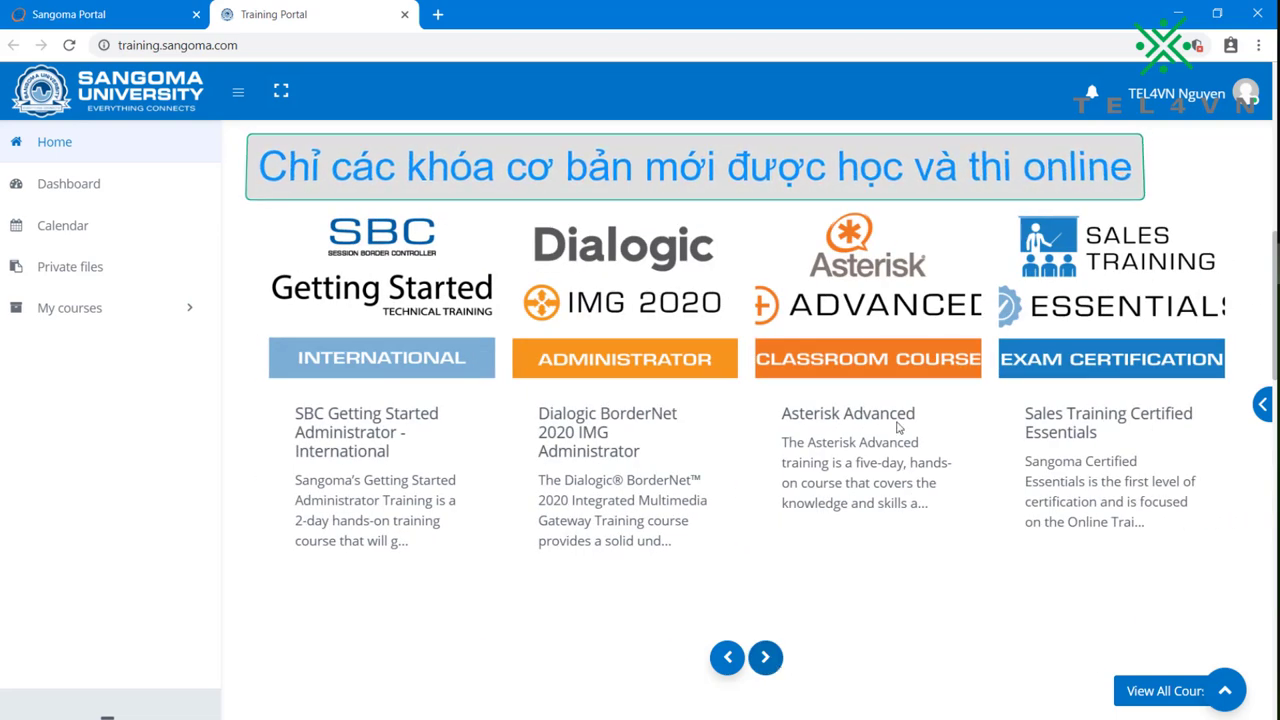
click(778, 664)
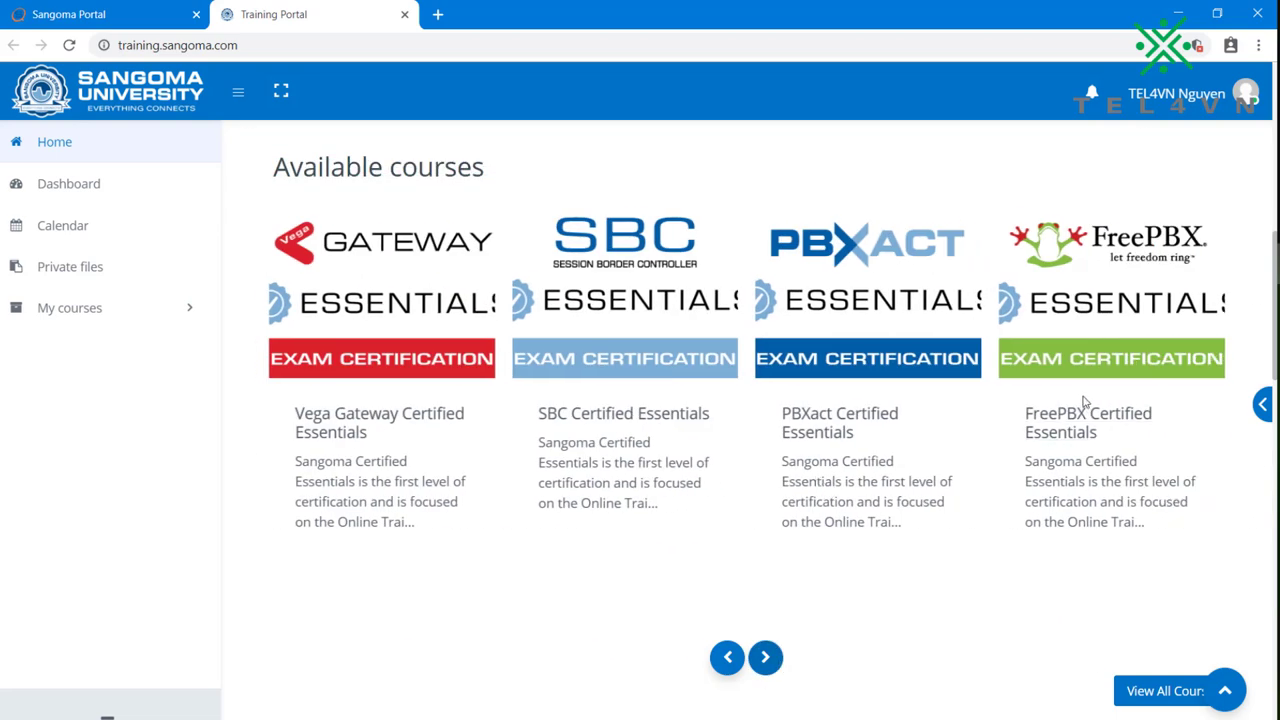
click(770, 660)
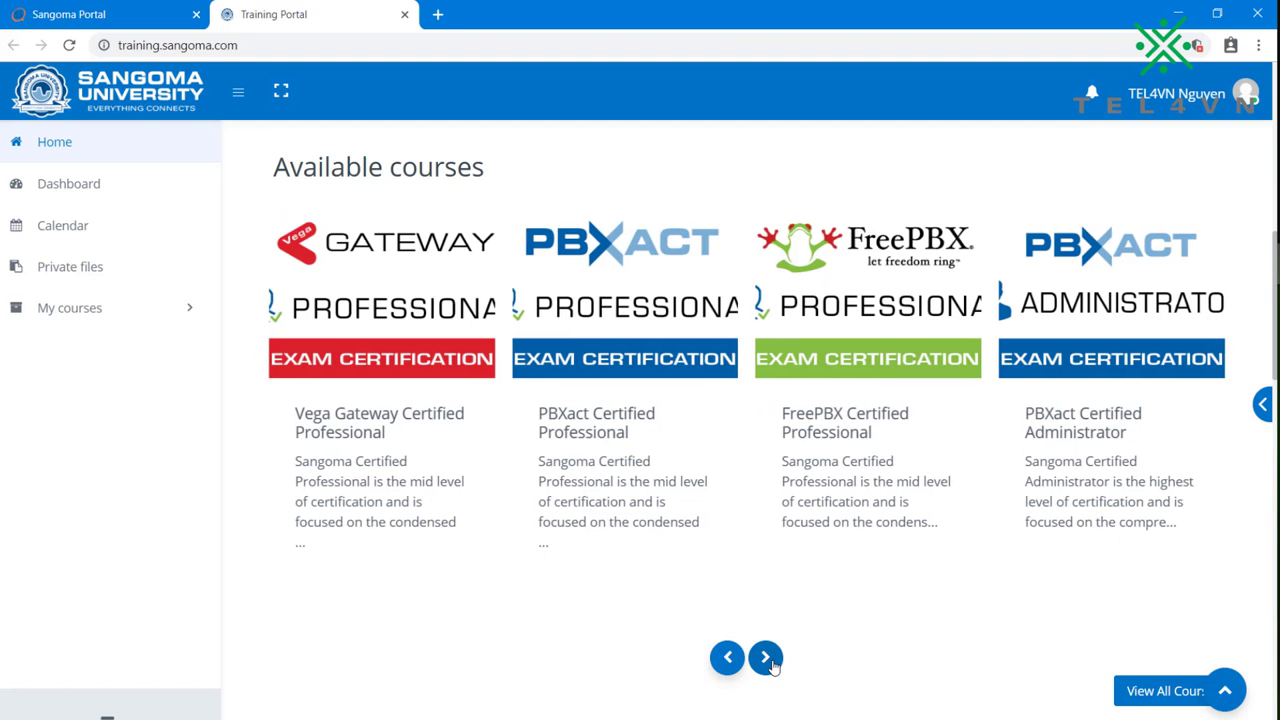
click(768, 660)
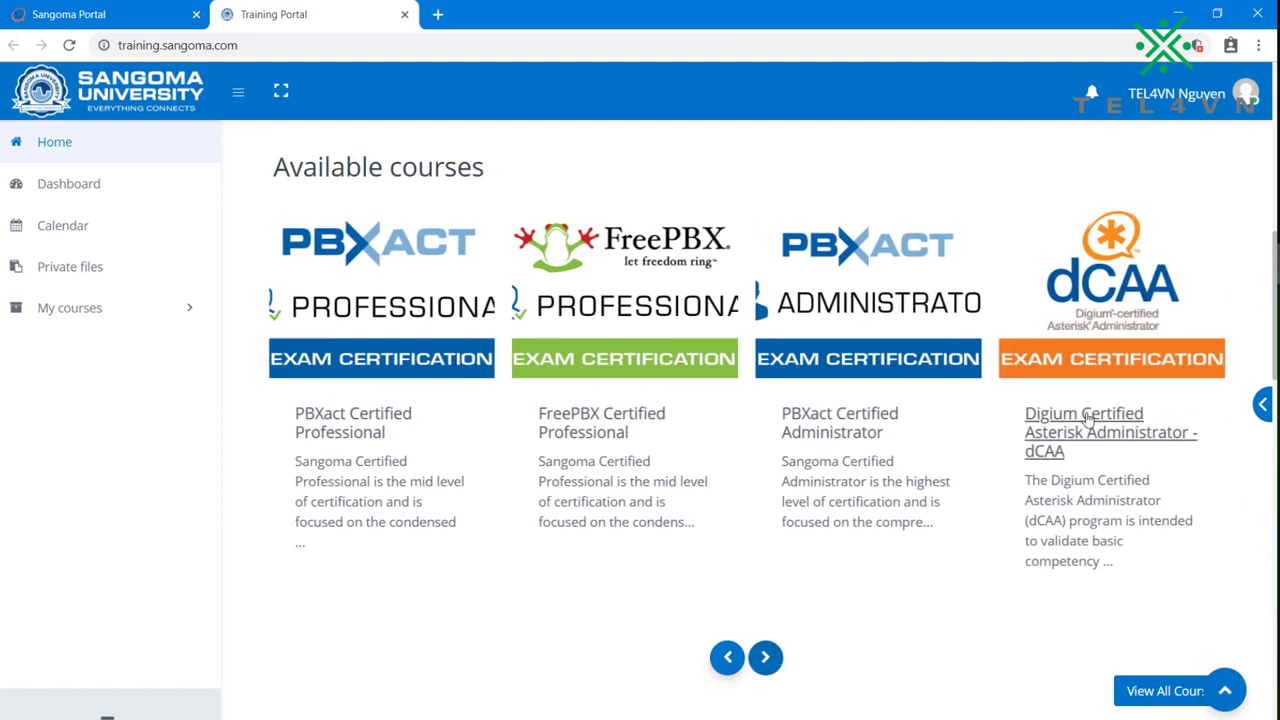
- Go back through the available courses to the online ones and open the Asterisk Essentials course
click(728, 660)
click(728, 660)
click(728, 660)
click(728, 660)
click(728, 660)
click(728, 660)
click(728, 660)
click(728, 660)
click(728, 660)
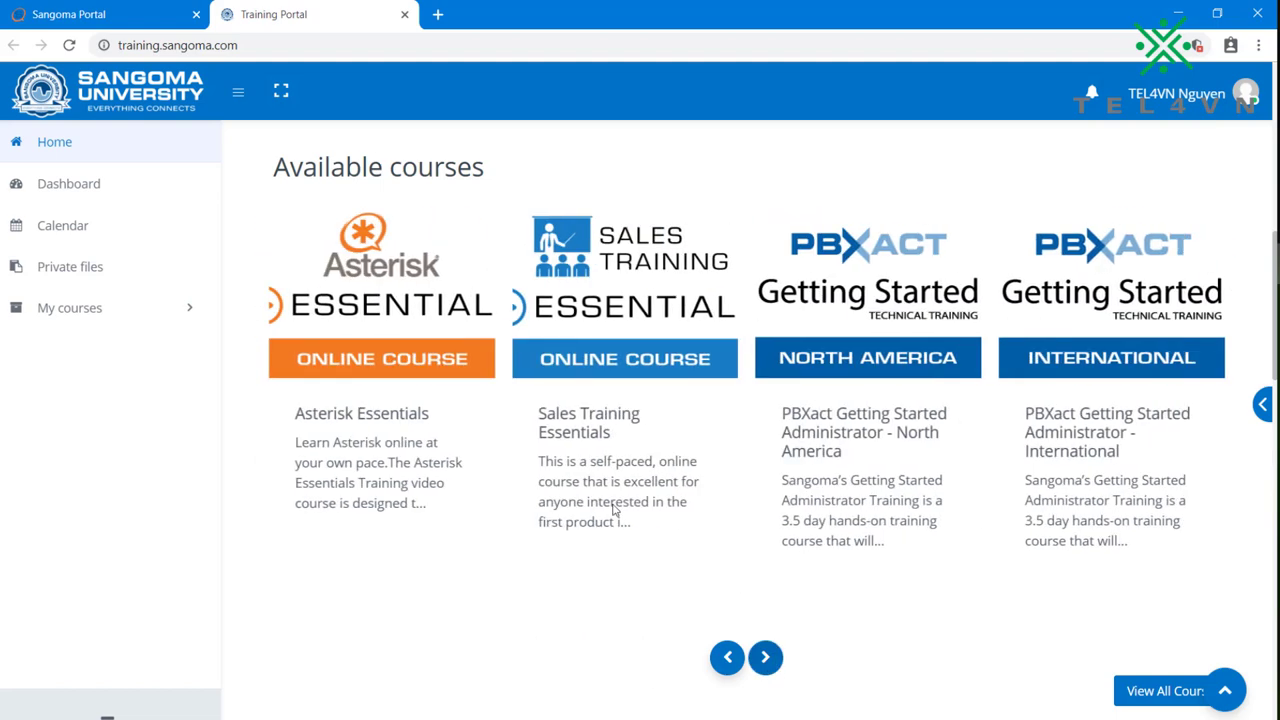
click(367, 414)
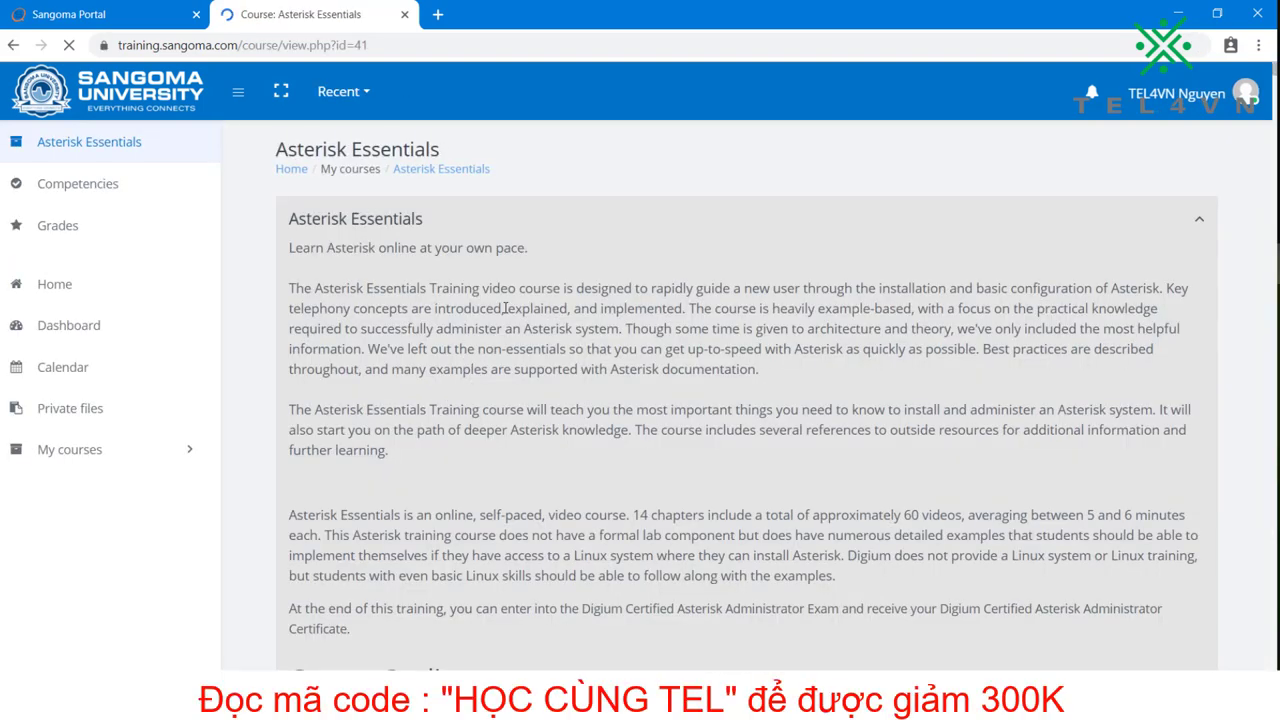
- Read the Asterisk Essentials course description and examine the chapters in its course outline
scroll(505, 308, down, 4)
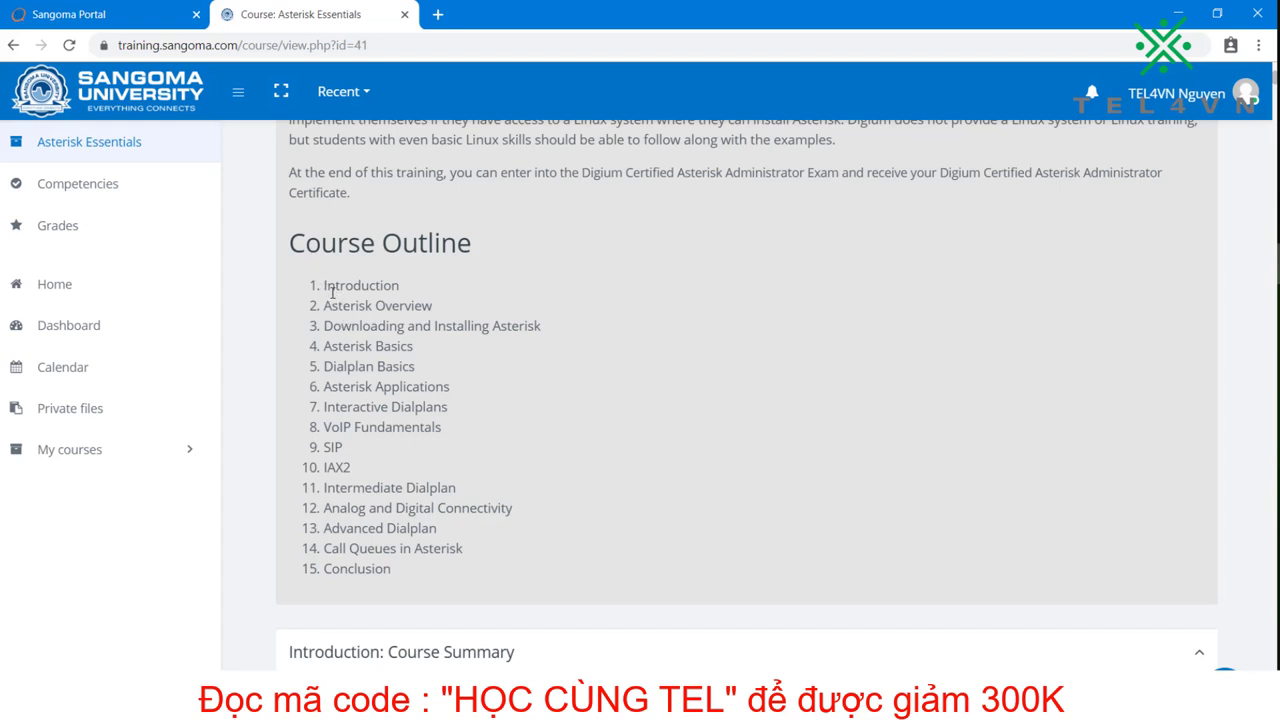
mouse_move(326, 288)
mouse_down()
mouse_move(420, 548)
mouse_move(443, 571)
mouse_move(323, 346)
mouse_move(325, 288)
mouse_up()
click(433, 567)
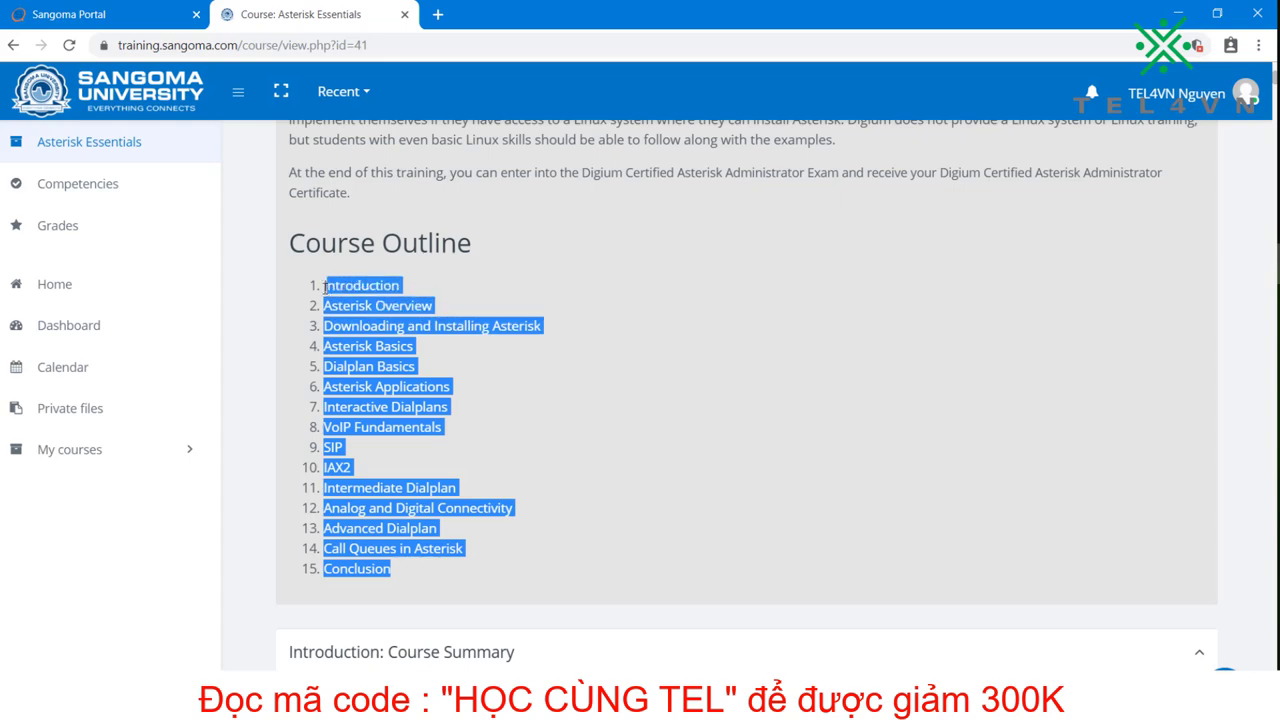
double_click(400, 331)
click(401, 335)
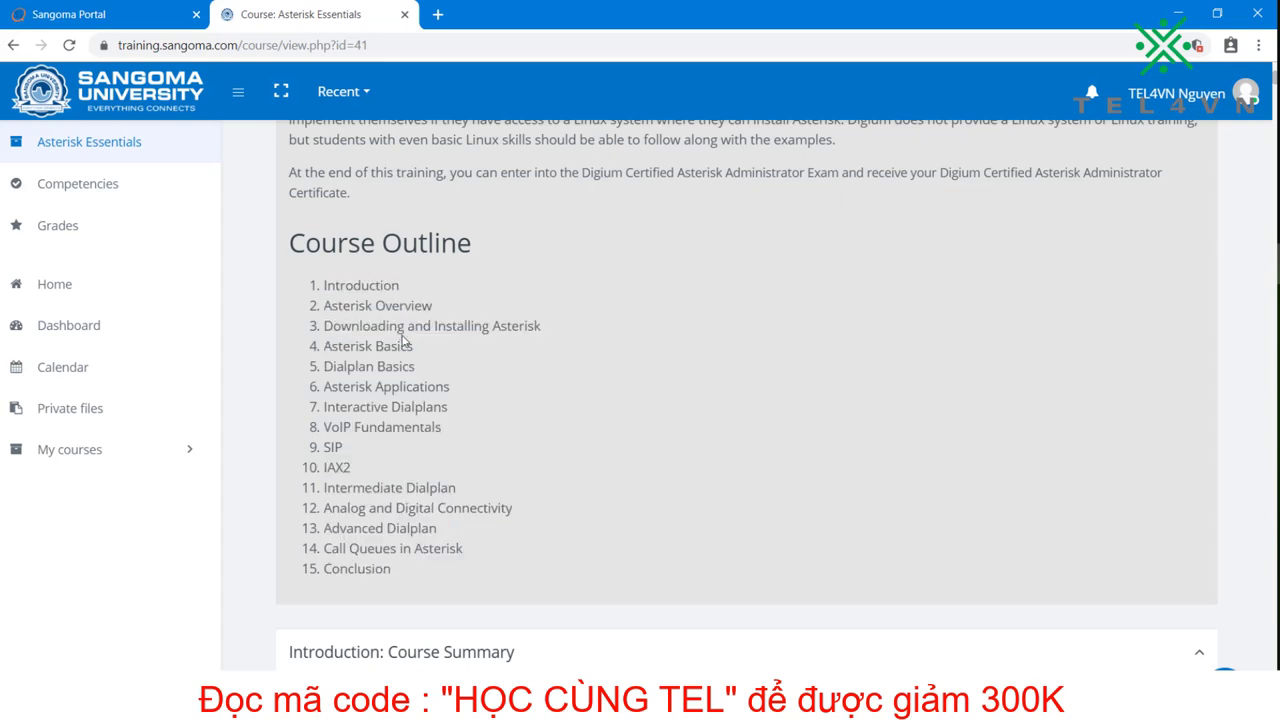
- Look through the course's video lessons from the introduction down to the exam certification and survey sections
scroll(432, 396, down, 4)
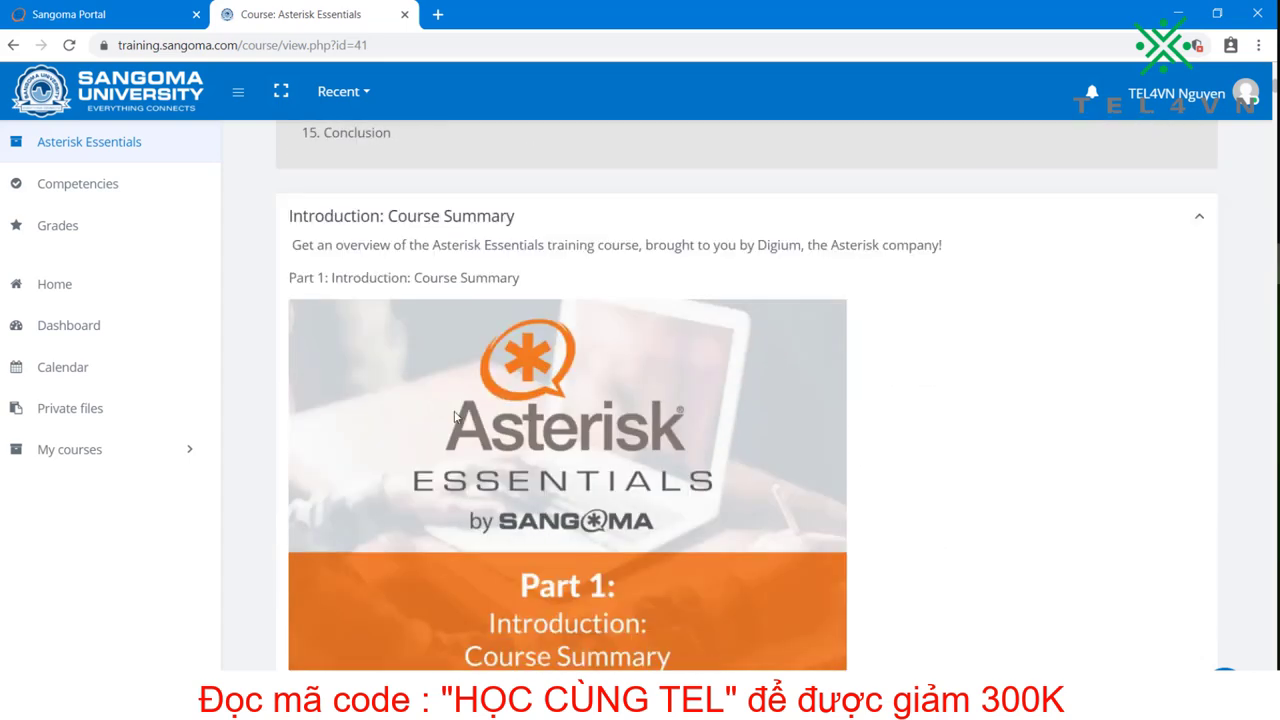
scroll(942, 293, down, 6)
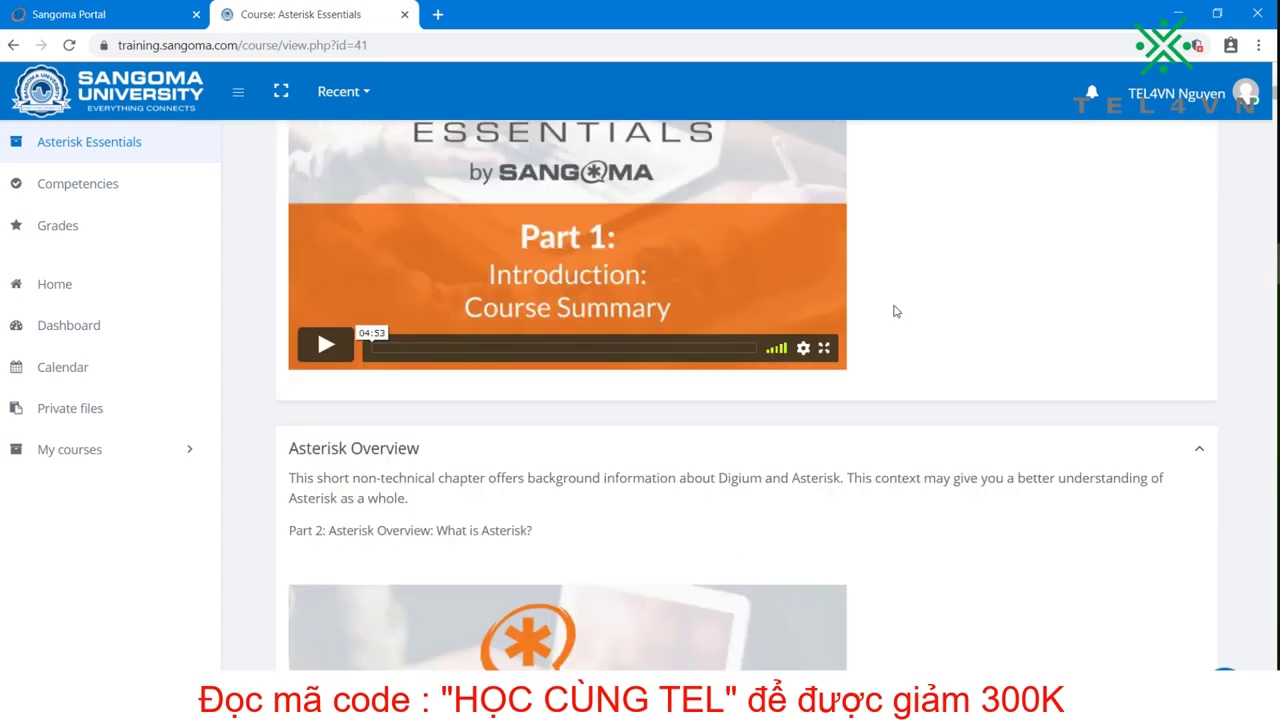
scroll(432, 370, down, 2)
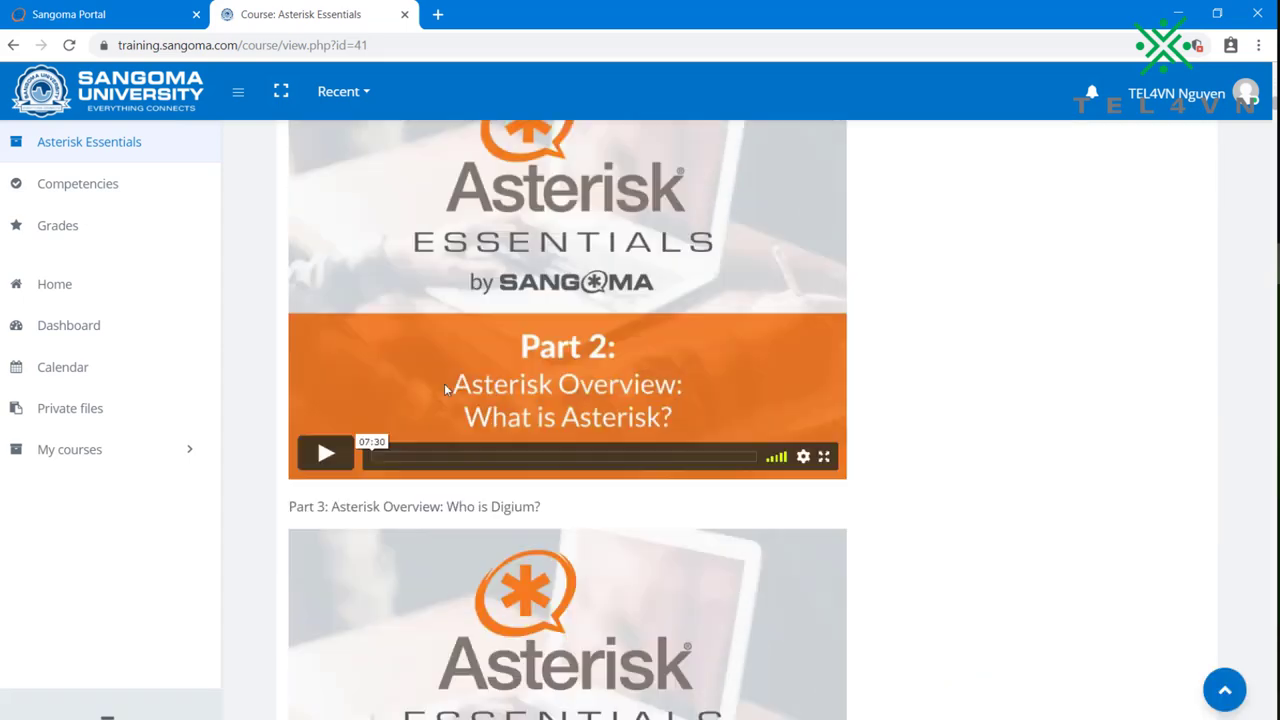
scroll(673, 430, up, 4)
scroll(667, 421, down, 7)
scroll(669, 428, down, 7)
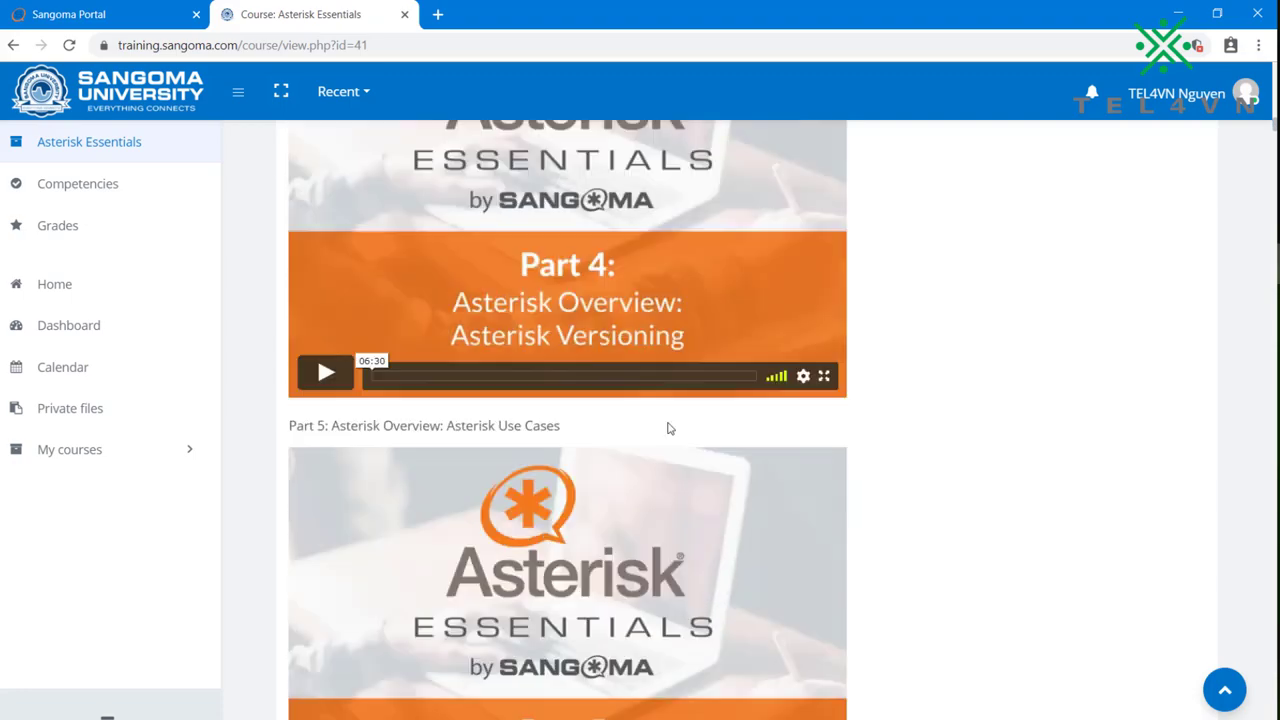
scroll(669, 428, down, 11)
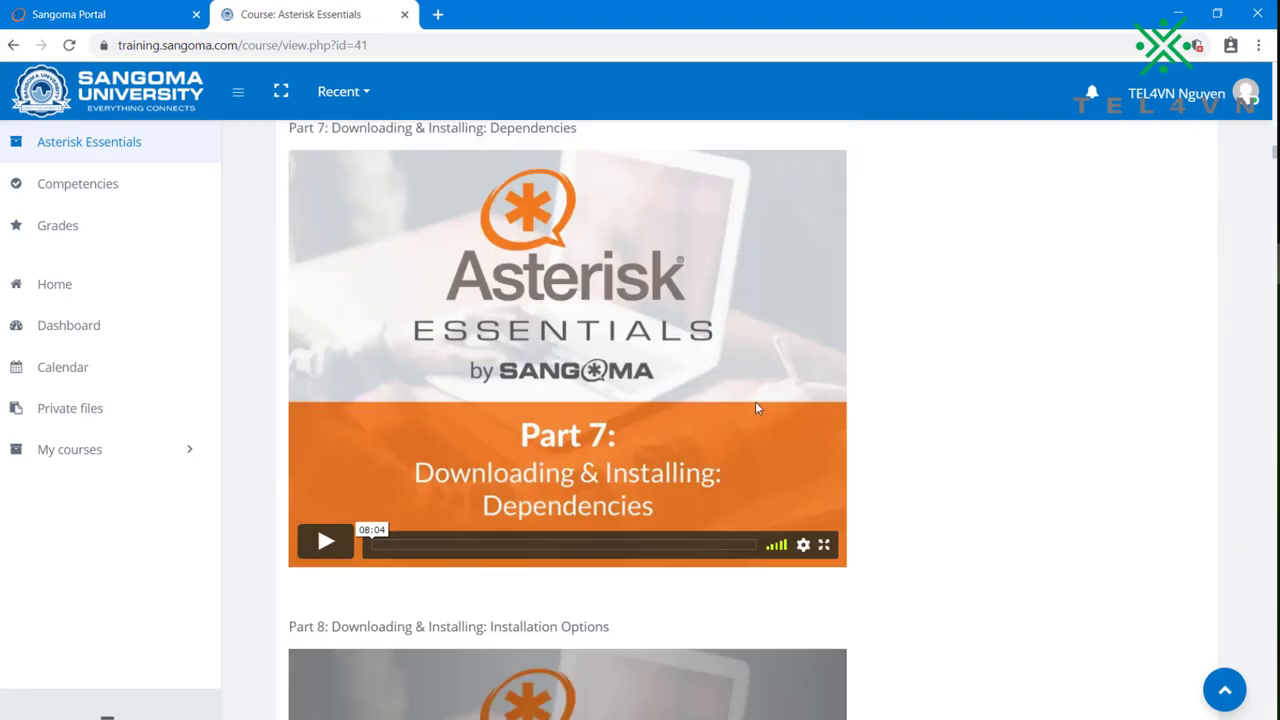
scroll(757, 408, down, 18)
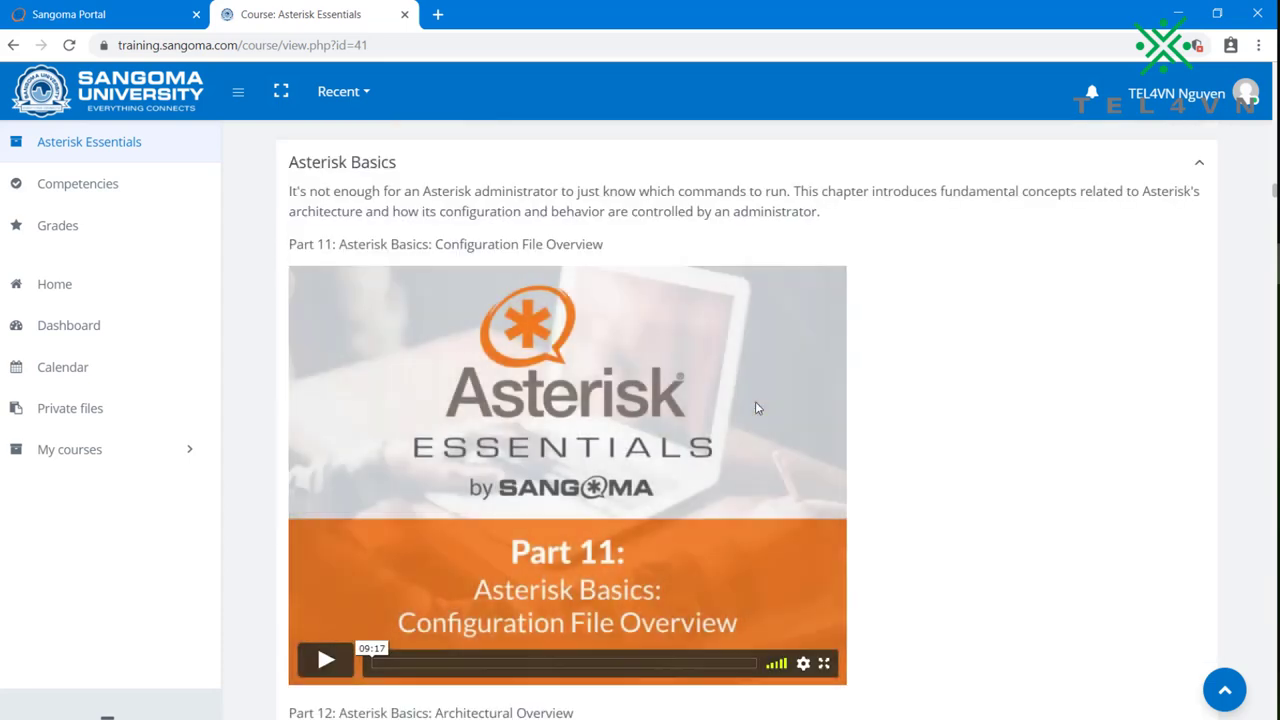
scroll(757, 405, down, 7)
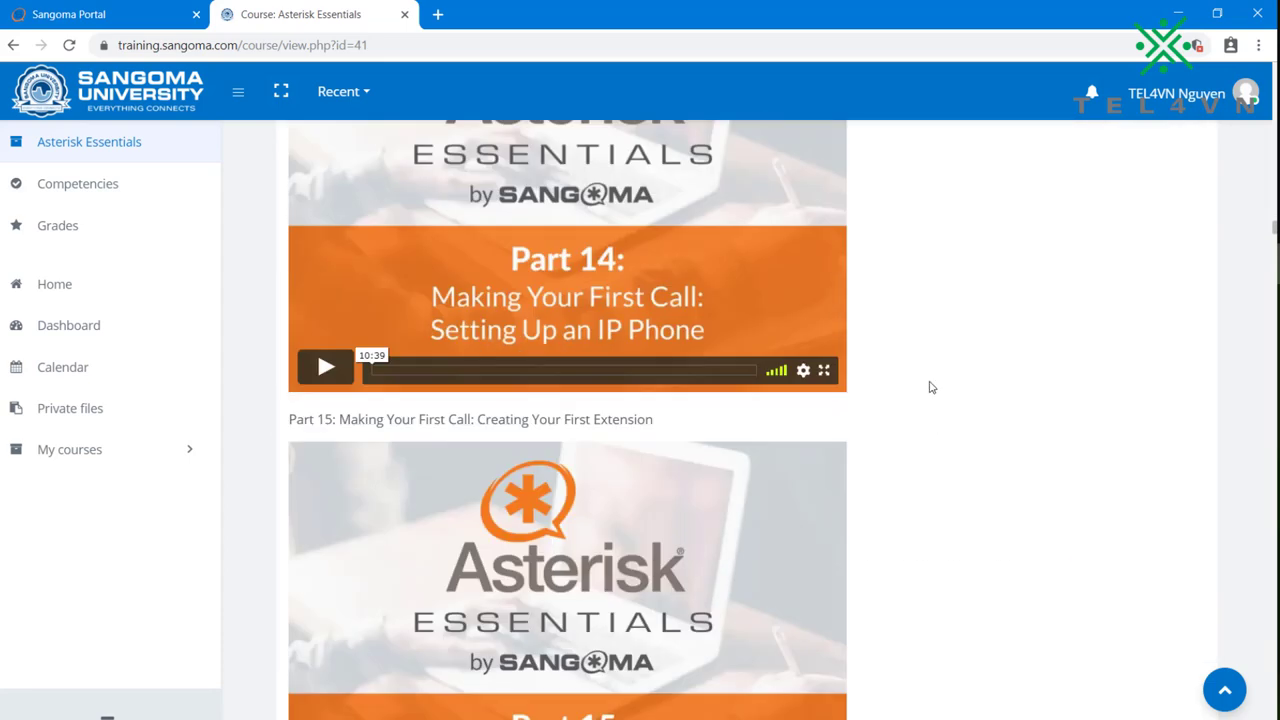
scroll(1076, 354, down, 15)
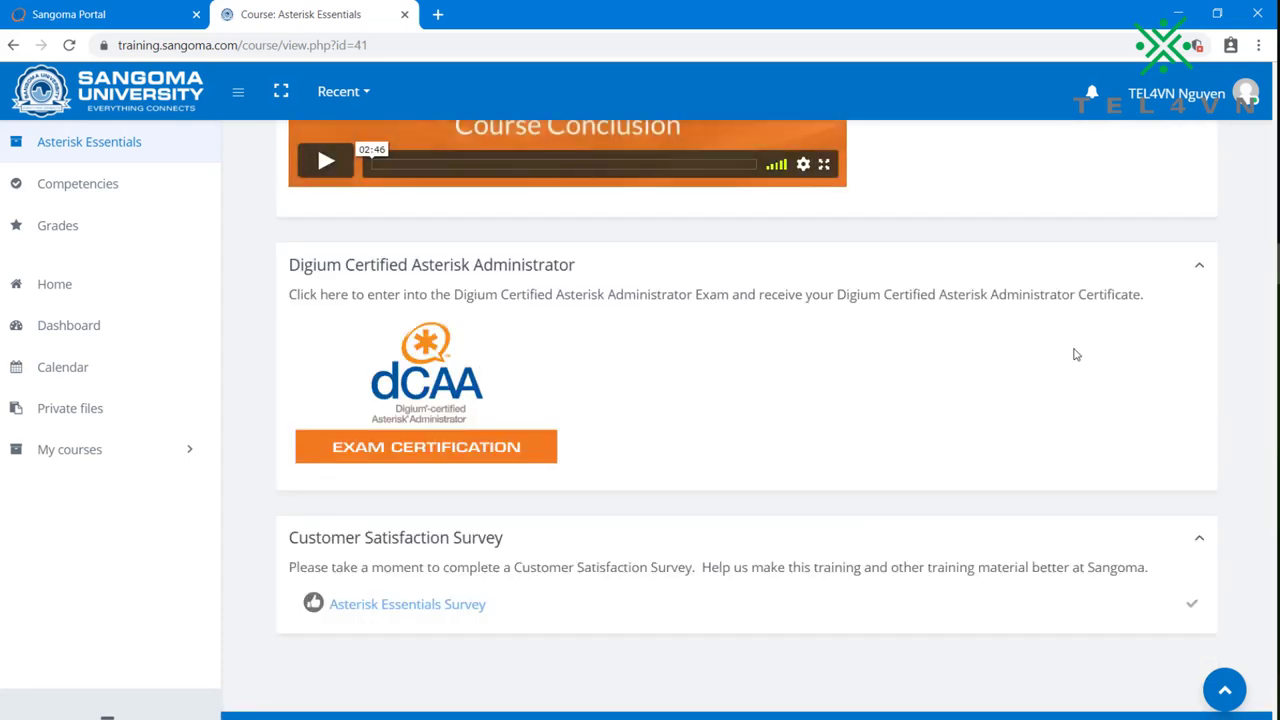
- Open the dCAA exam certification from the end of the course and read its question format and passing grade requirement
scroll(933, 478, up, 1)
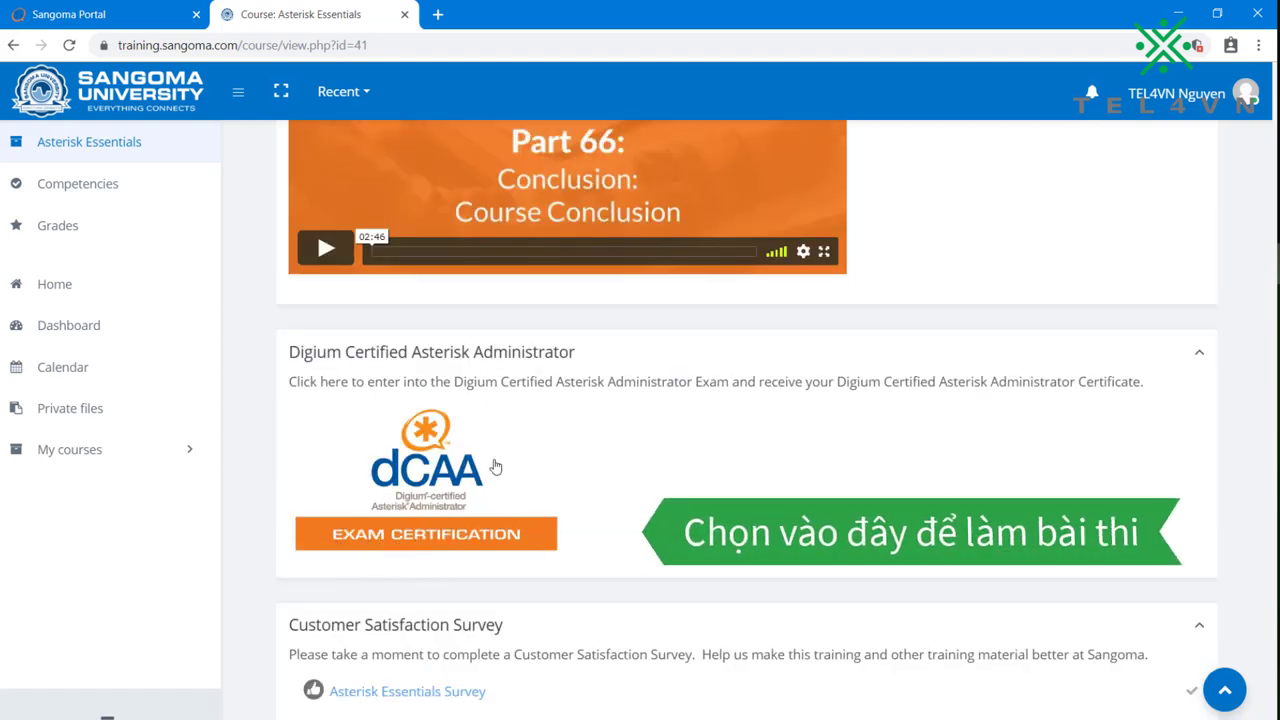
click(443, 543)
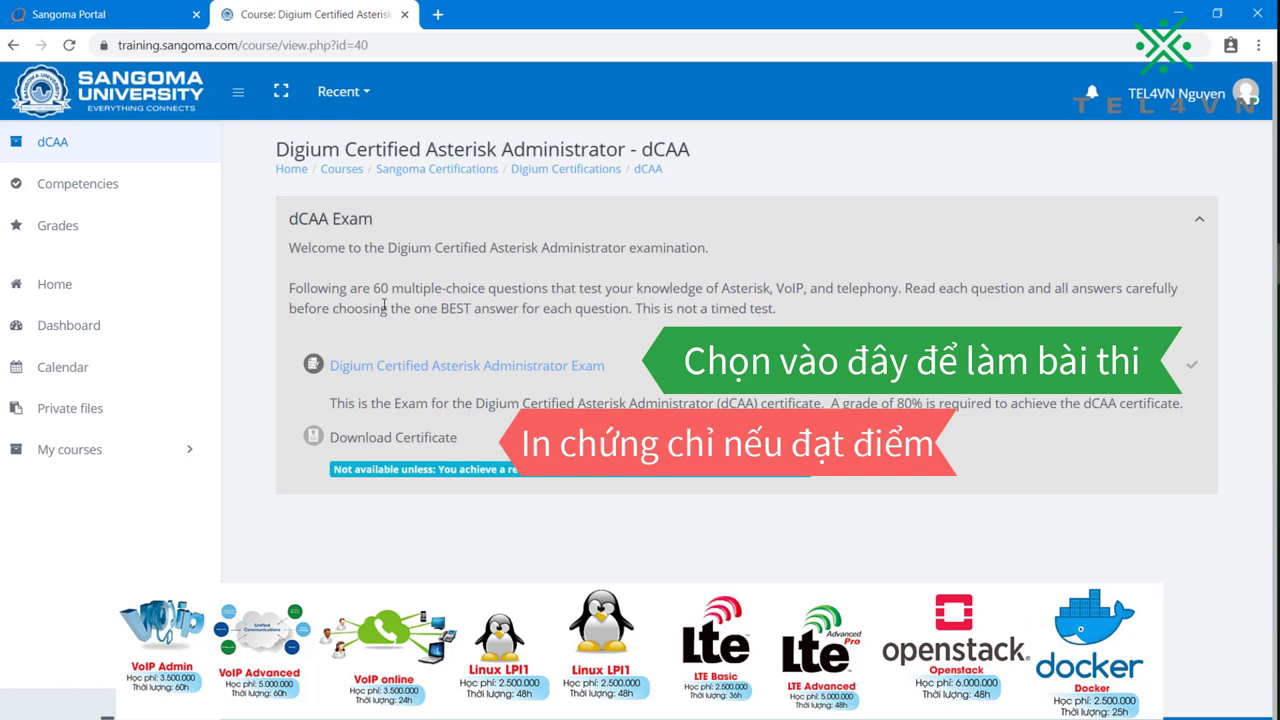
drag(378, 288, 905, 288)
click(905, 288)
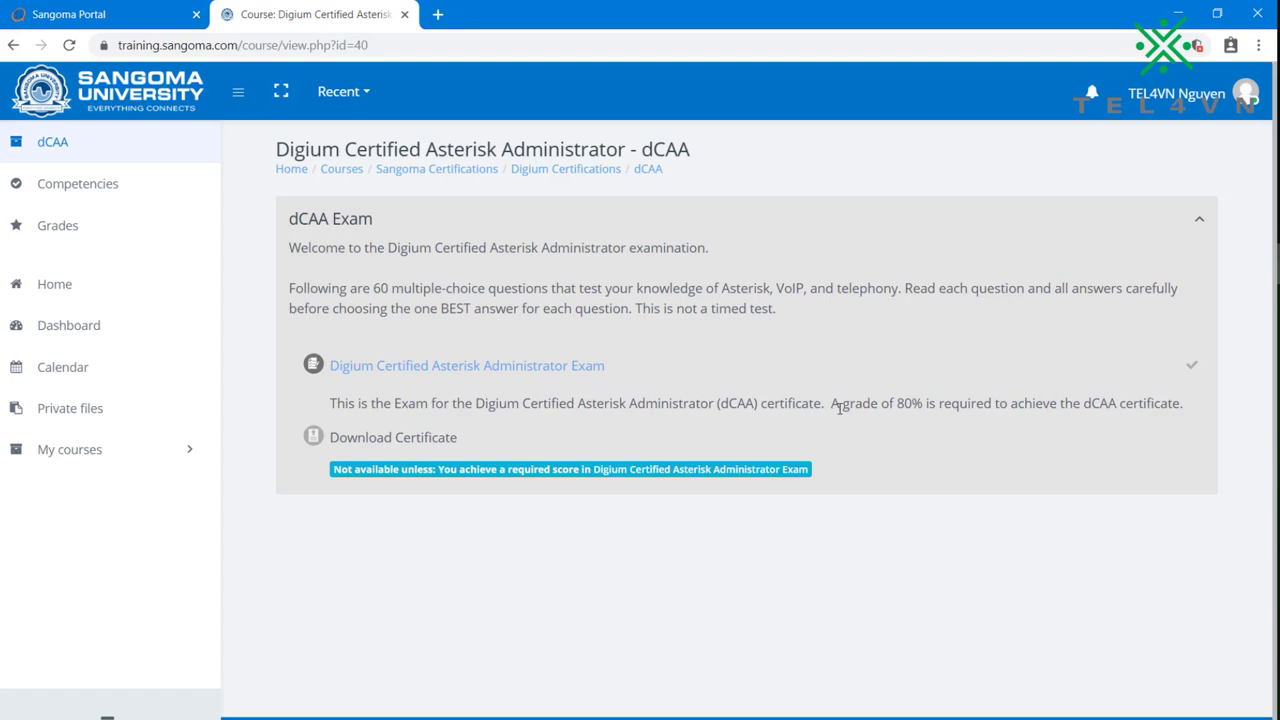
drag(833, 402, 1151, 397)
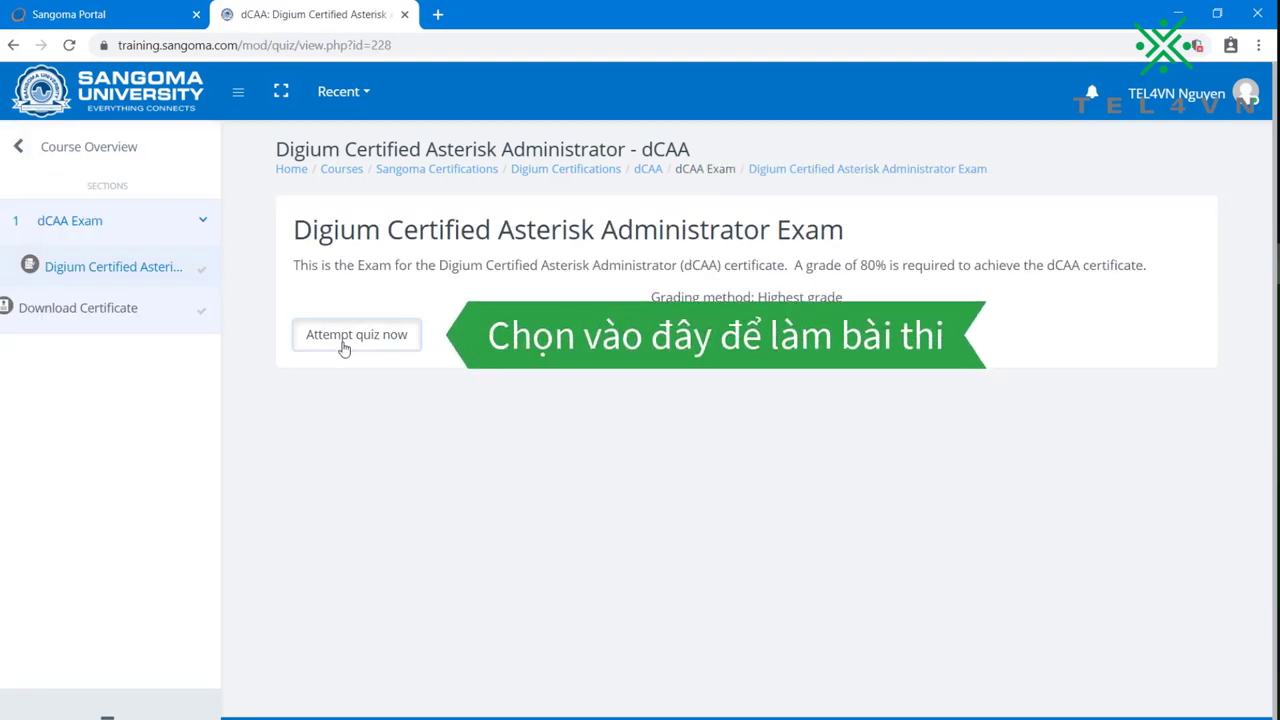
- Start an attempt at the Digium Certified Asterisk Administrator Exam and look over its first questions
click(344, 348)
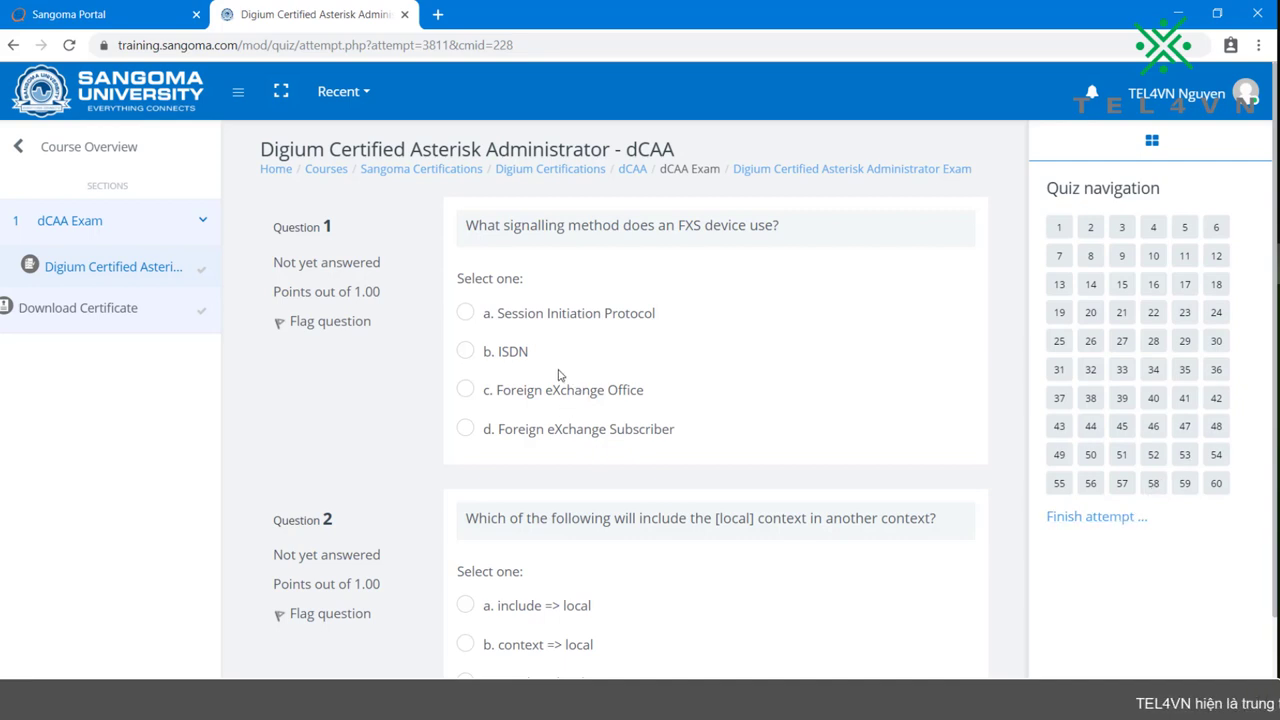
scroll(495, 385, down, 2)
scroll(643, 402, up, 2)
scroll(643, 403, down, 1)
scroll(643, 403, up, 1)
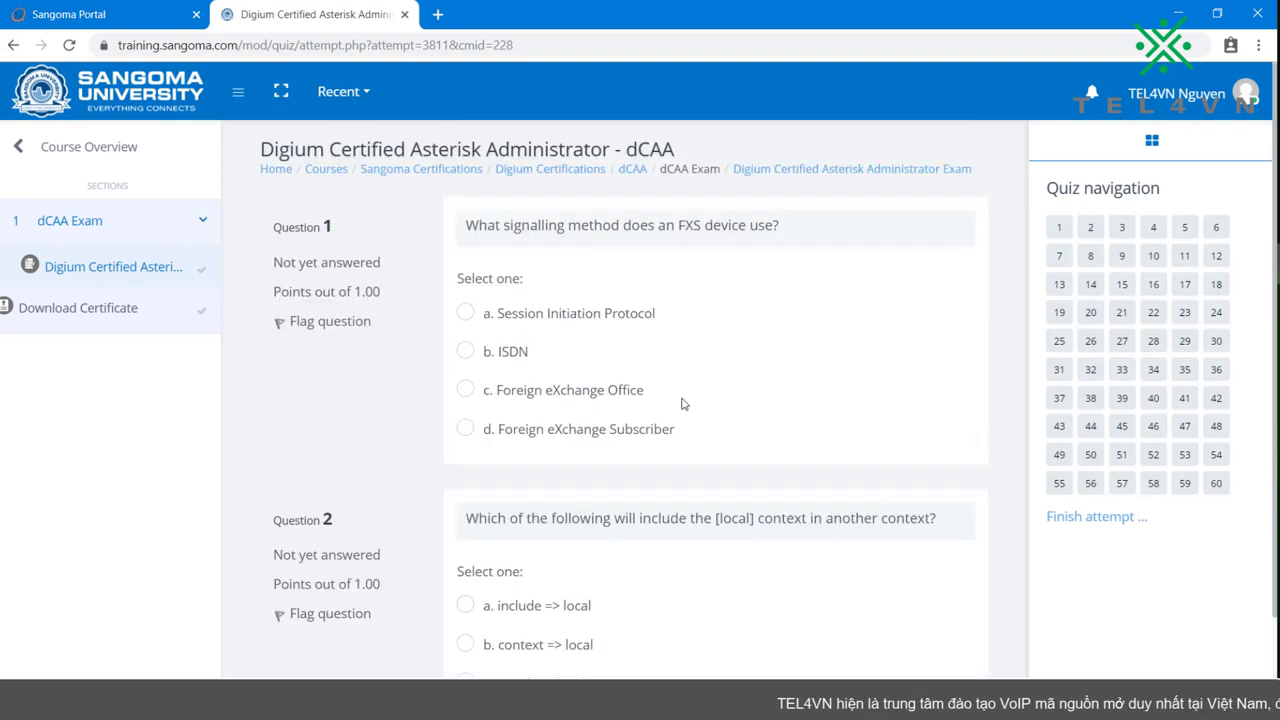
- Finish the exam attempt with all questions left unanswered and confirm submitting it
click(1090, 517)
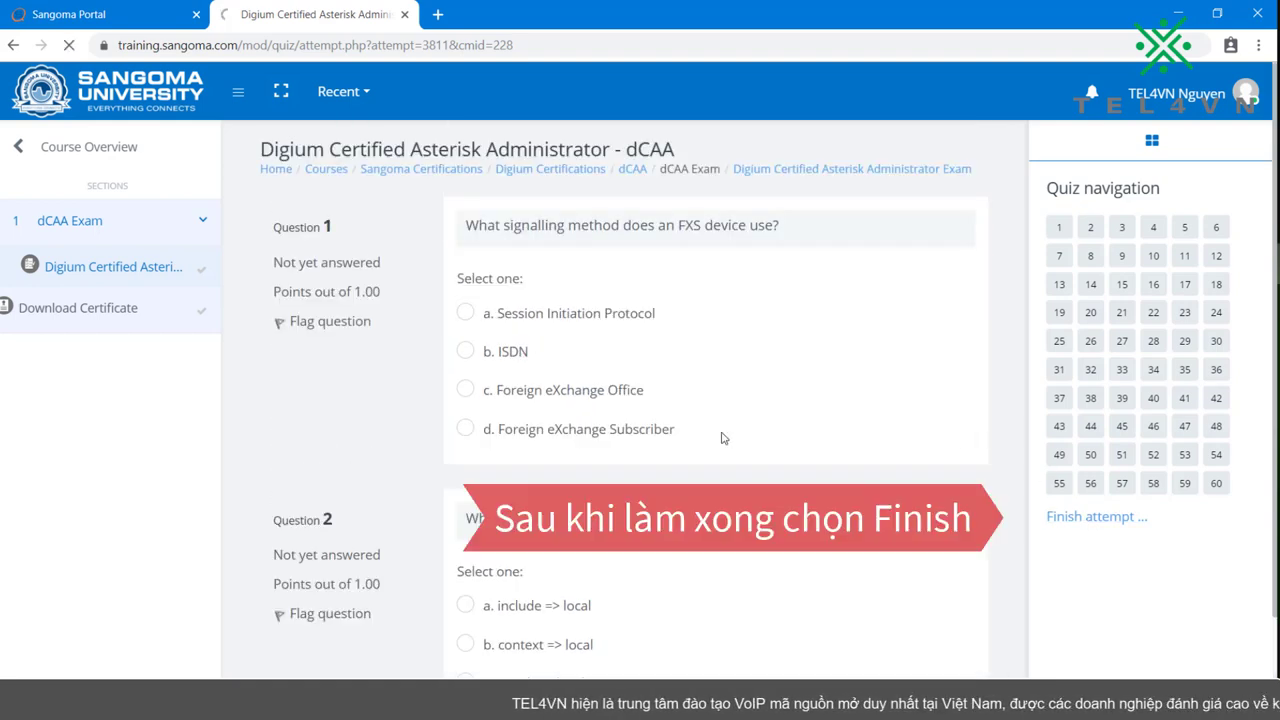
scroll(640, 420, down, 11)
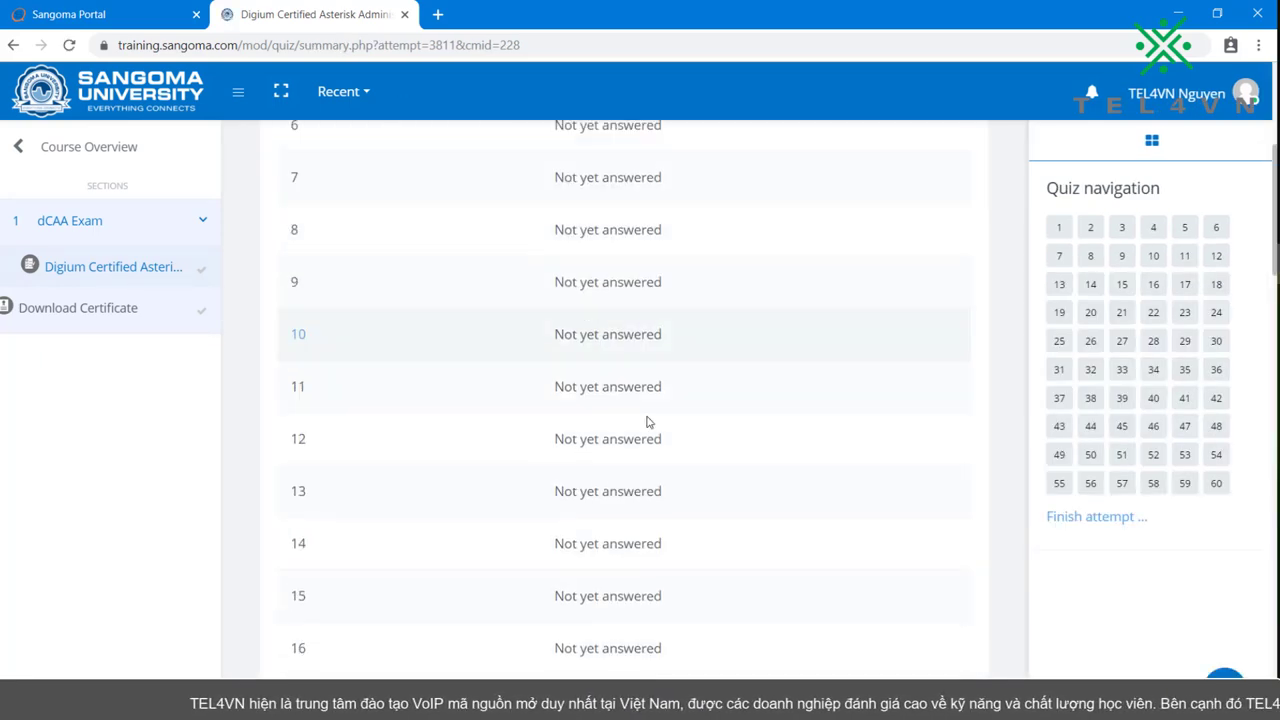
scroll(665, 434, down, 5)
scroll(668, 480, down, 10)
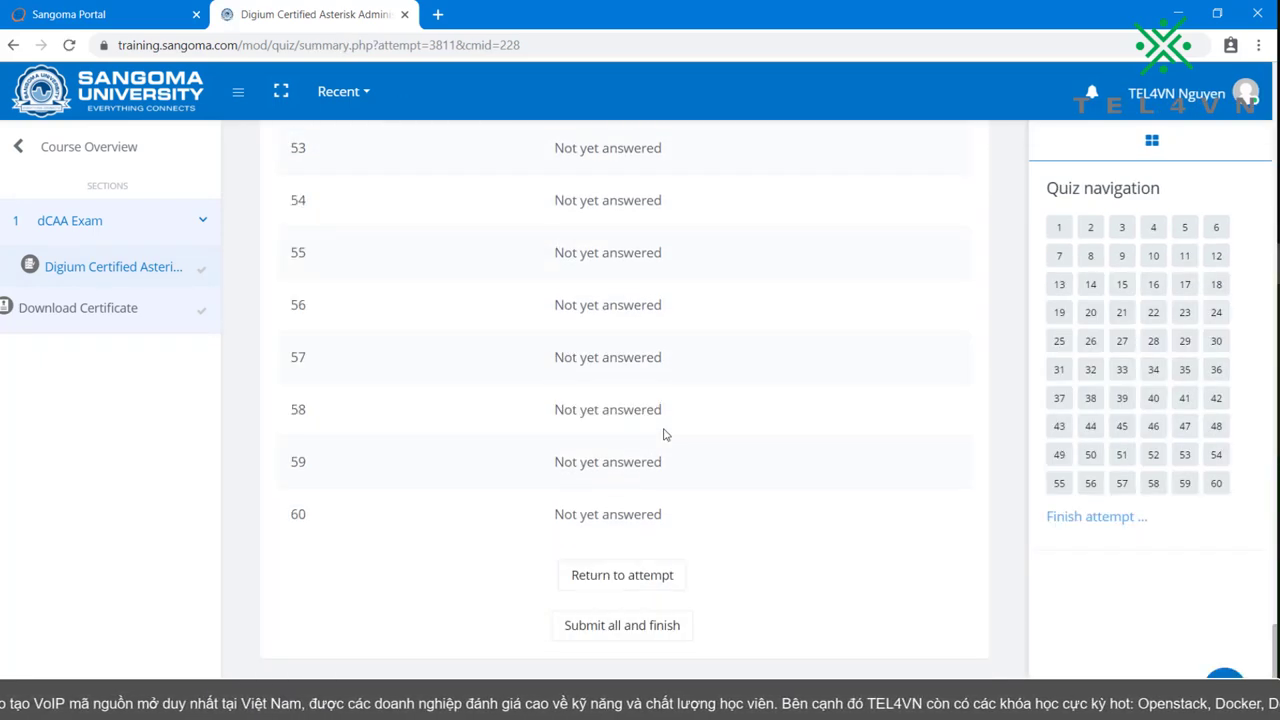
click(634, 625)
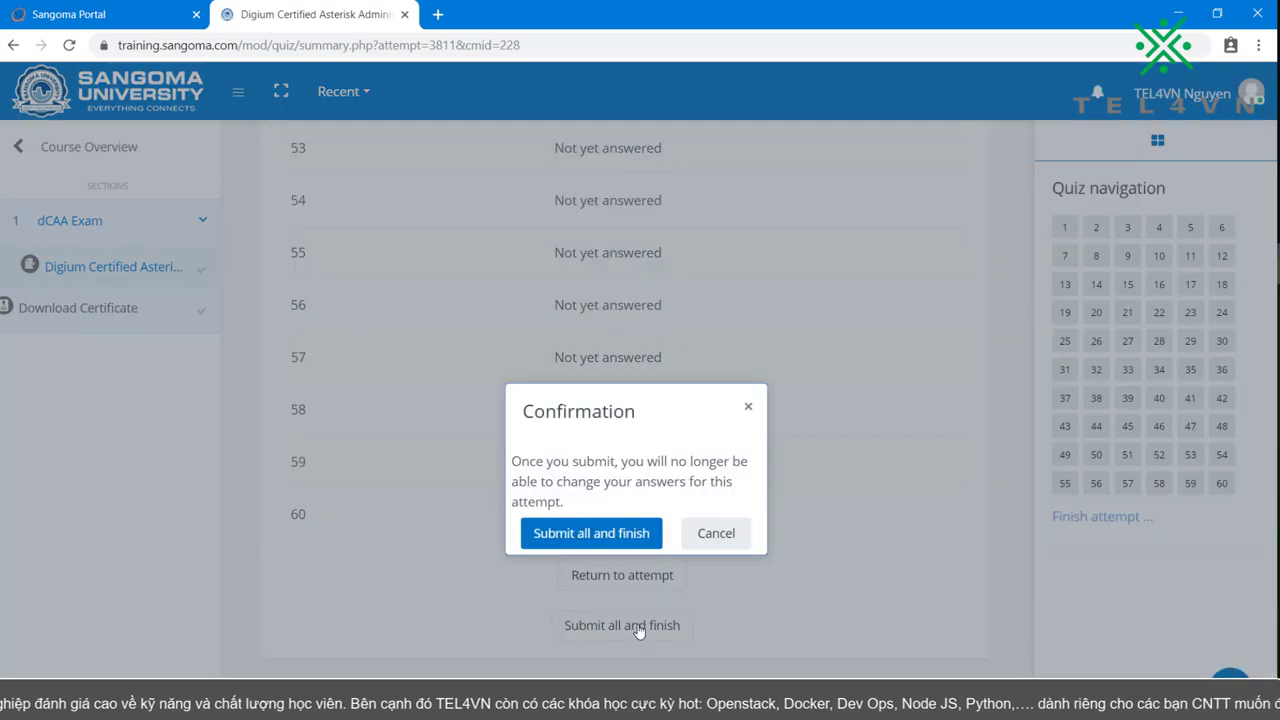
click(600, 533)
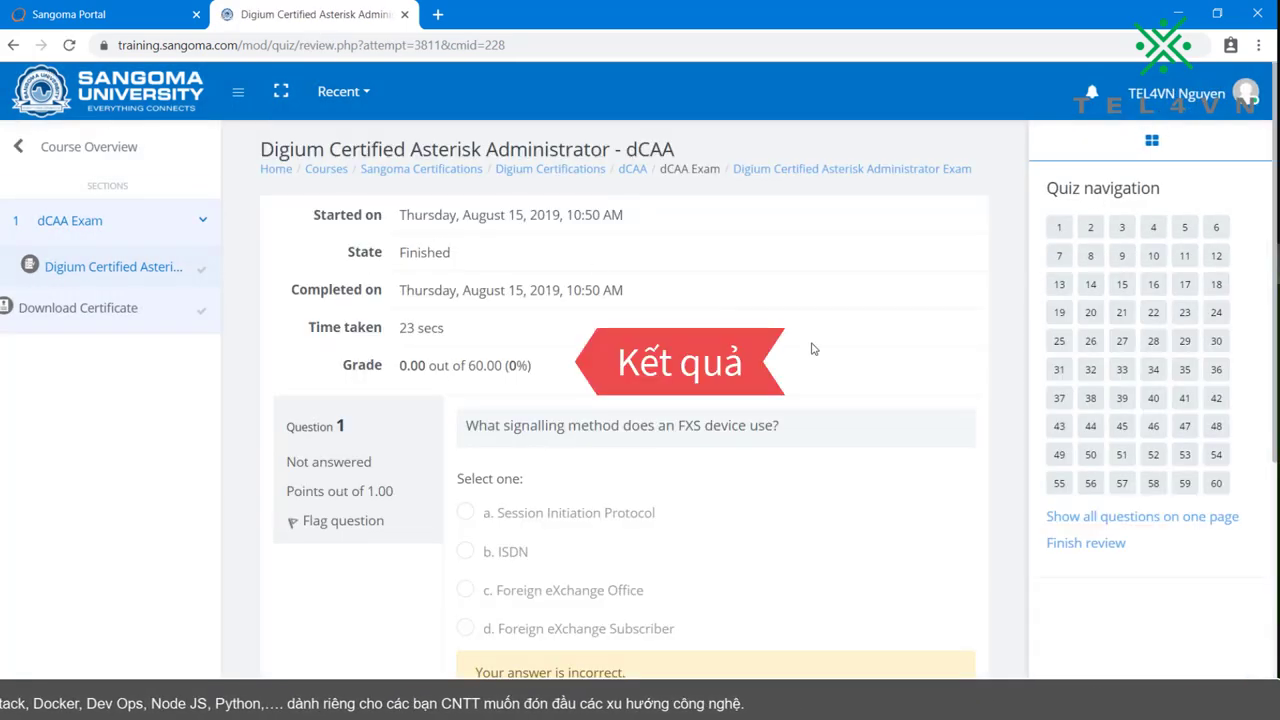
- Review the attempt's grade and the correct answers with all questions on one page, and finish the review
scroll(780, 370, down, 4)
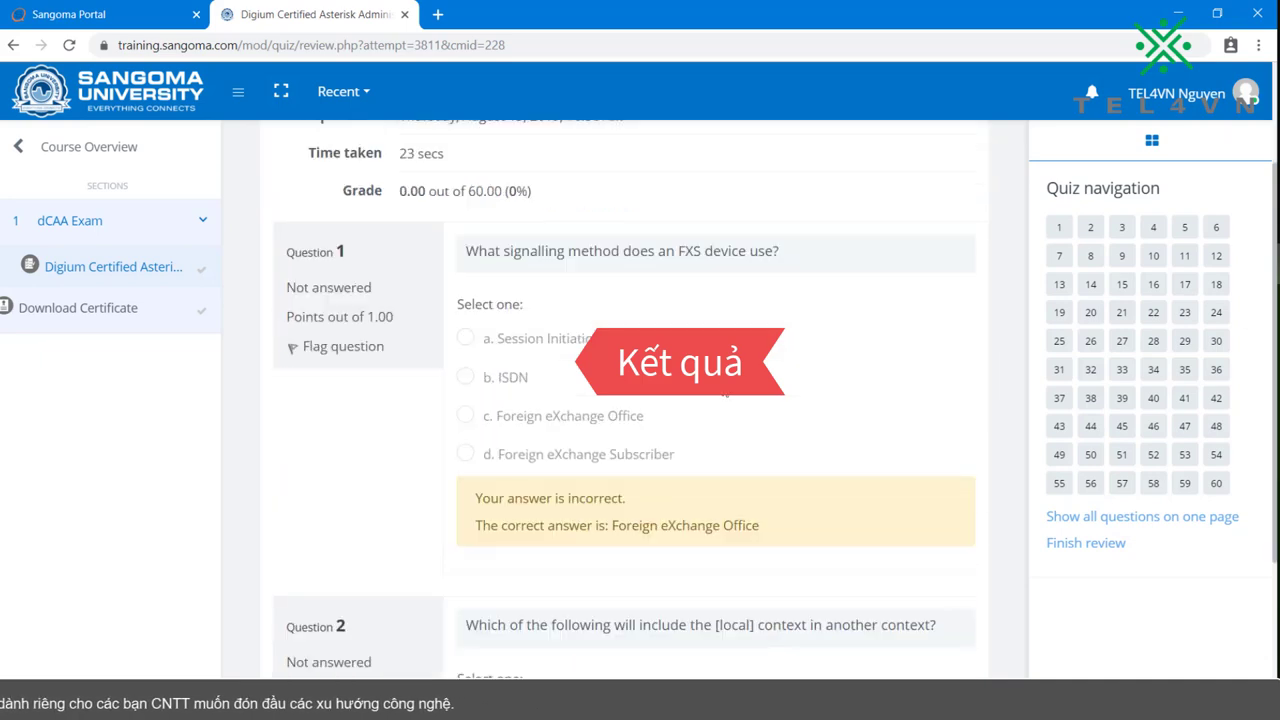
scroll(724, 391, down, 2)
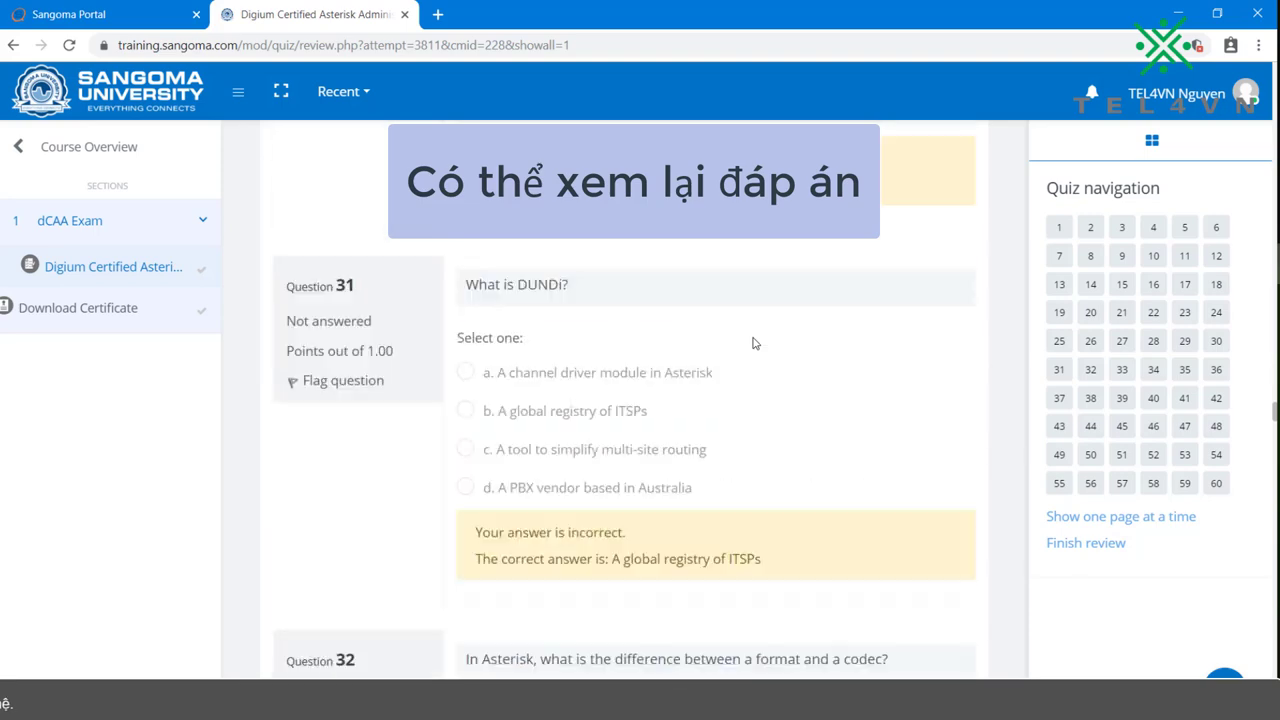
scroll(754, 343, up, 3)
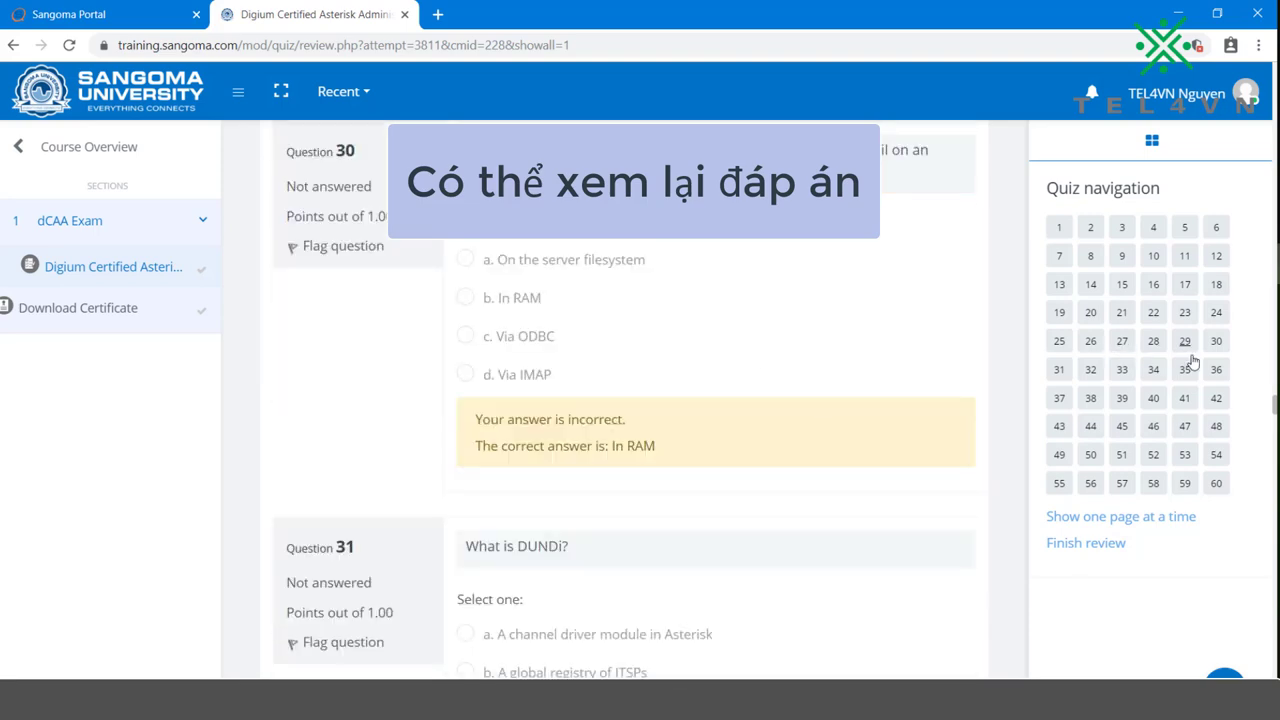
click(1088, 543)
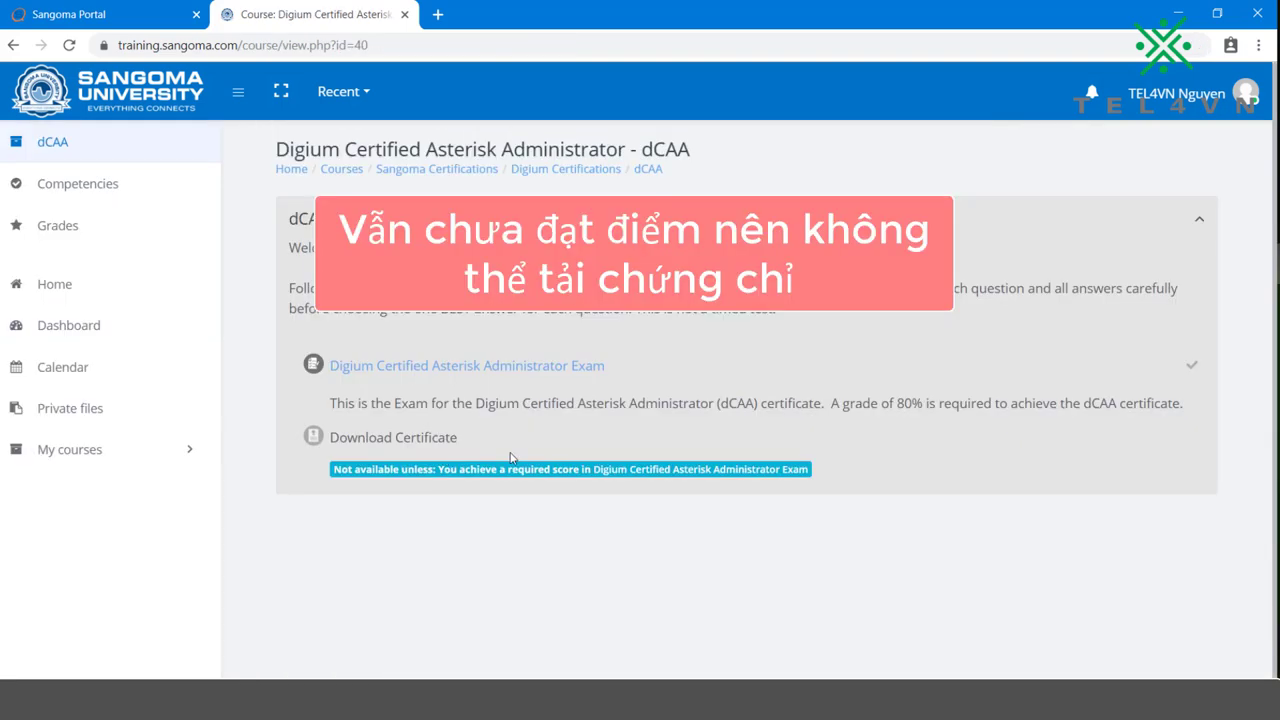
- Check the grade required to achieve the dCAA certificate on the exam's course page
triple_click(896, 401)
click(898, 401)
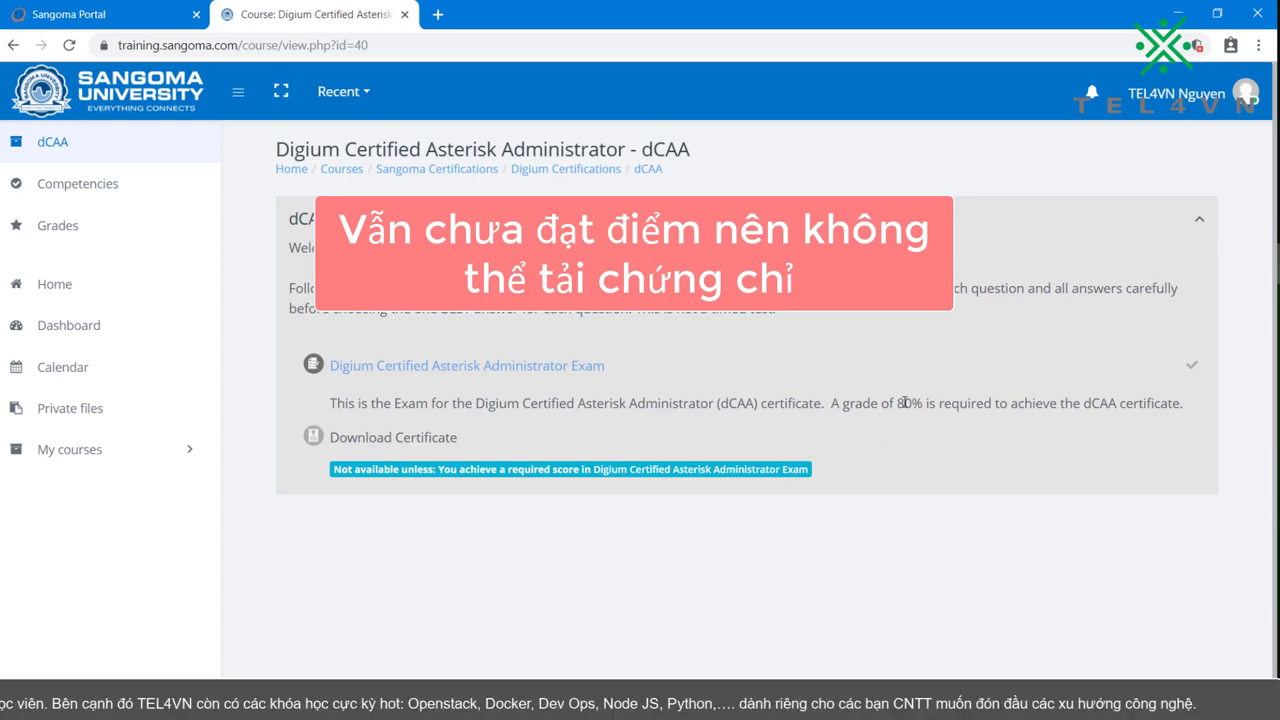
drag(903, 401, 909, 399)
triple_click(965, 400)
click(970, 400)
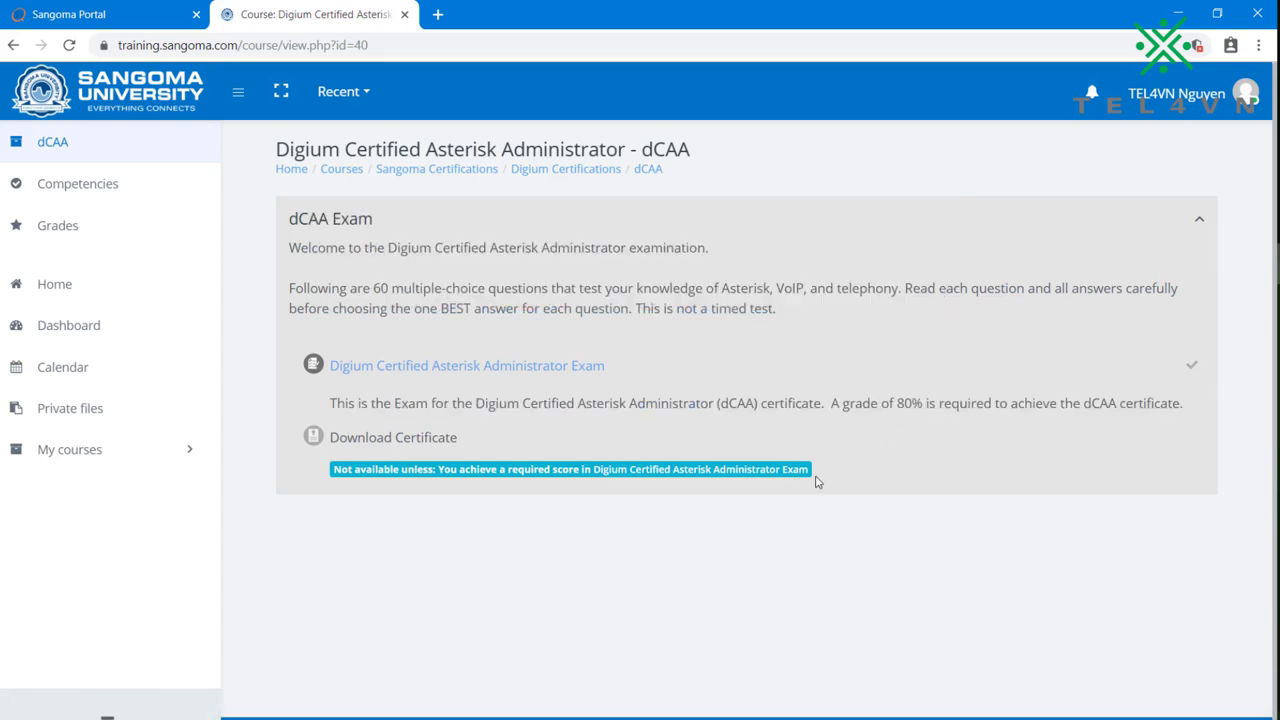